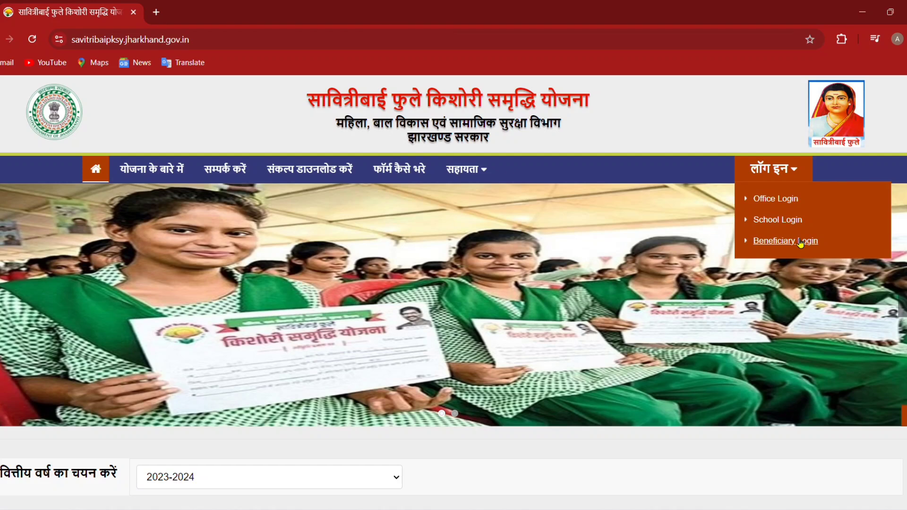
Go from Beneficiary Login to the blank Register Now registration form
{"action": "left_click", "coordinate": [800, 243]}
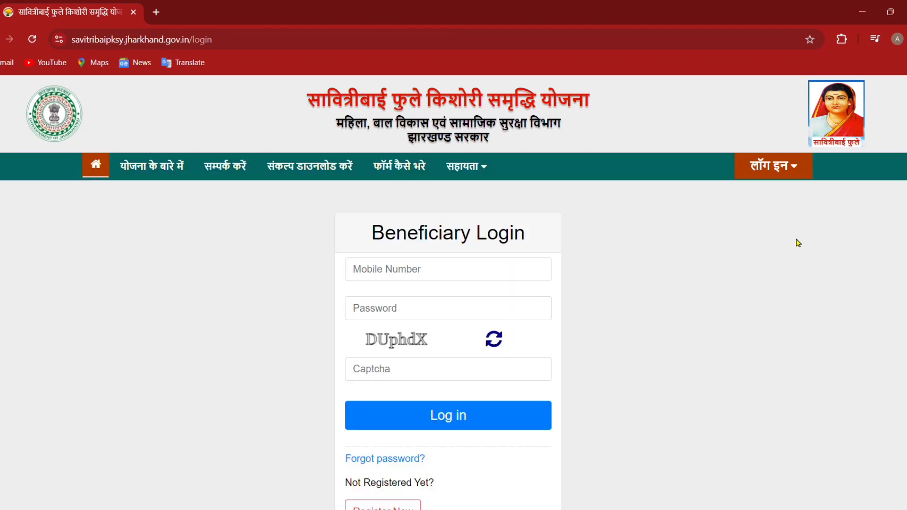
{"action": "scroll", "coordinate": [667, 284], "scroll_direction": "down", "scroll_amount": 2}
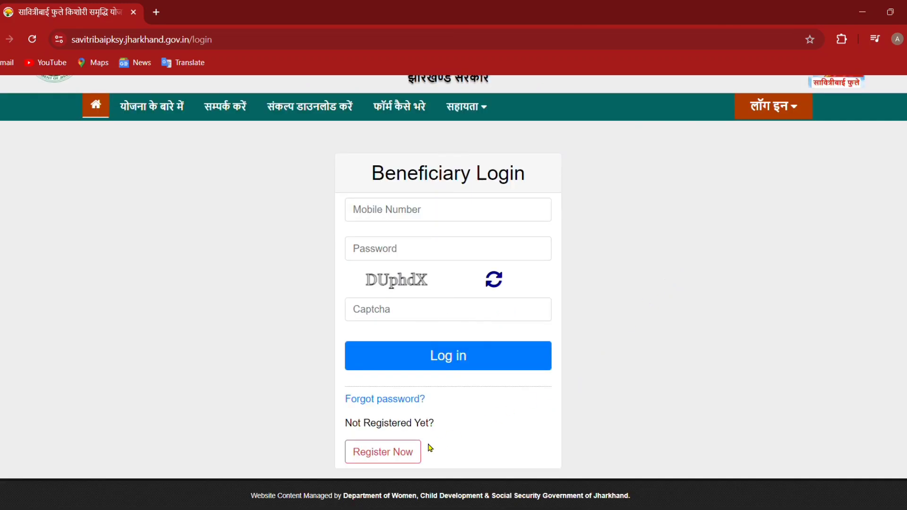
{"action": "left_click", "coordinate": [404, 452]}
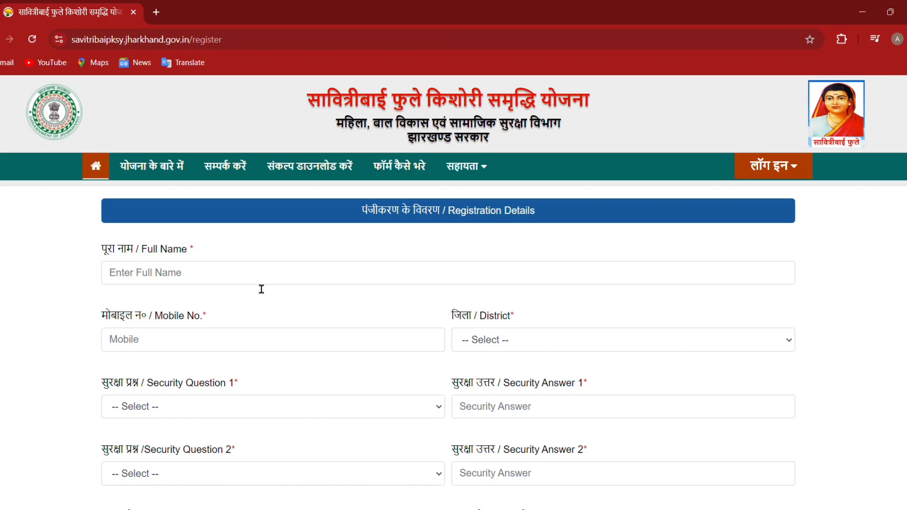
Enter the applicant's full name and mobile number, and choose district Giridih
{"action": "left_click", "coordinate": [246, 283]}
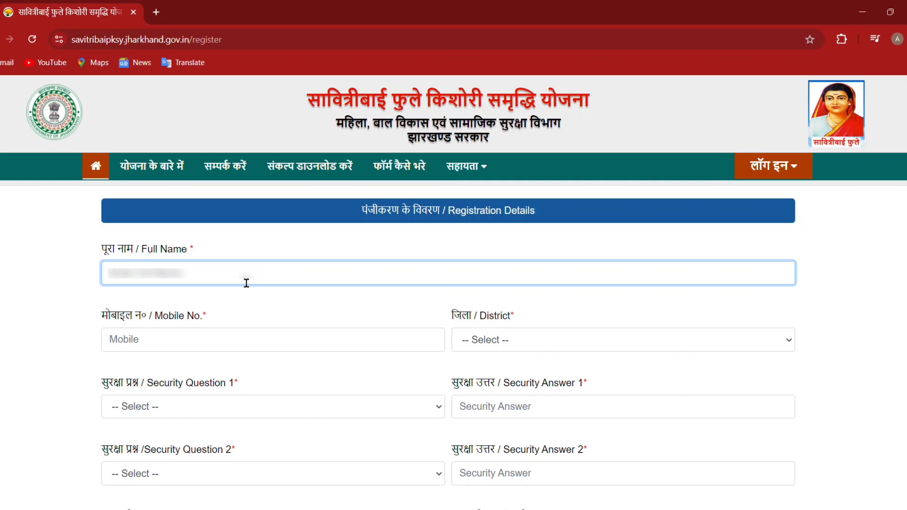
{"action": "type", "text": "an"}
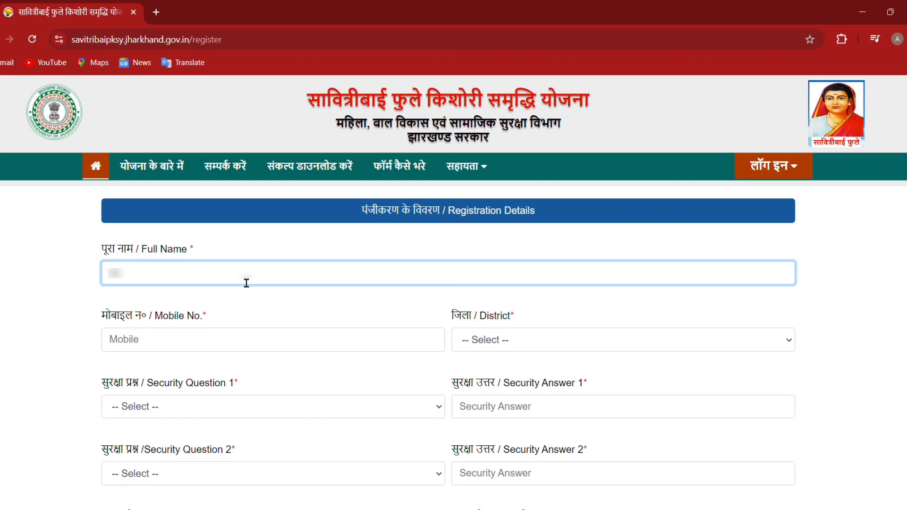
{"action": "type", "text": "sh"}
{"action": "left_click", "coordinate": [194, 348]}
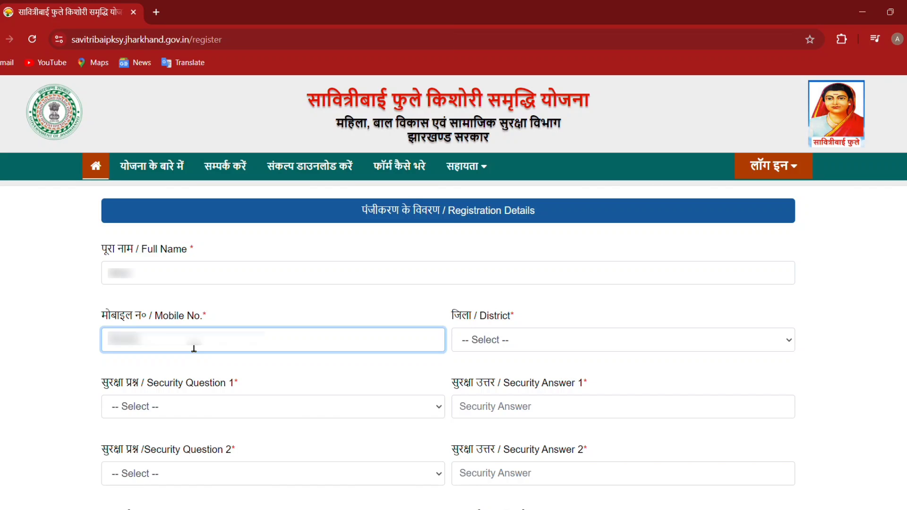
{"action": "type", "text": "98********"}
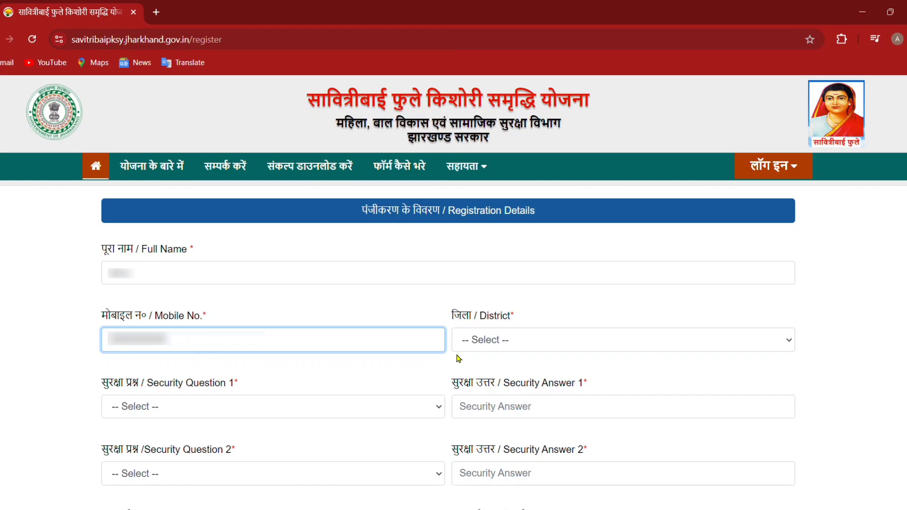
{"action": "key", "text": "Tab"}
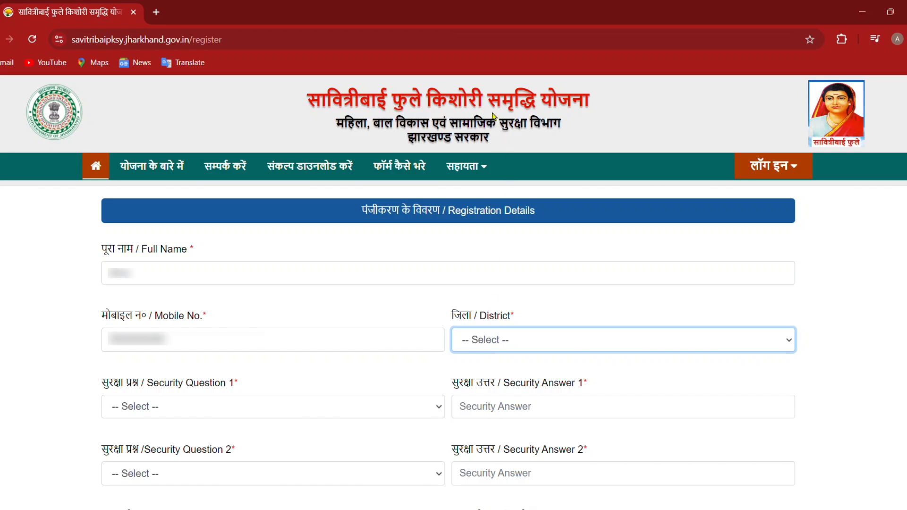
{"action": "type", "text": "gi"}
Choose the birth-city and childhood-friend security questions and type an answer for each
{"action": "key", "text": "Tab"}
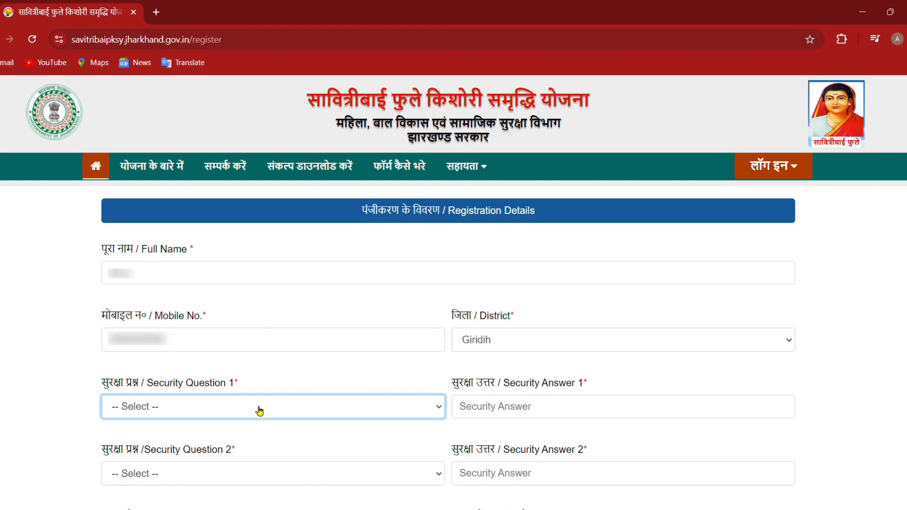
{"action": "key", "text": "Down"}
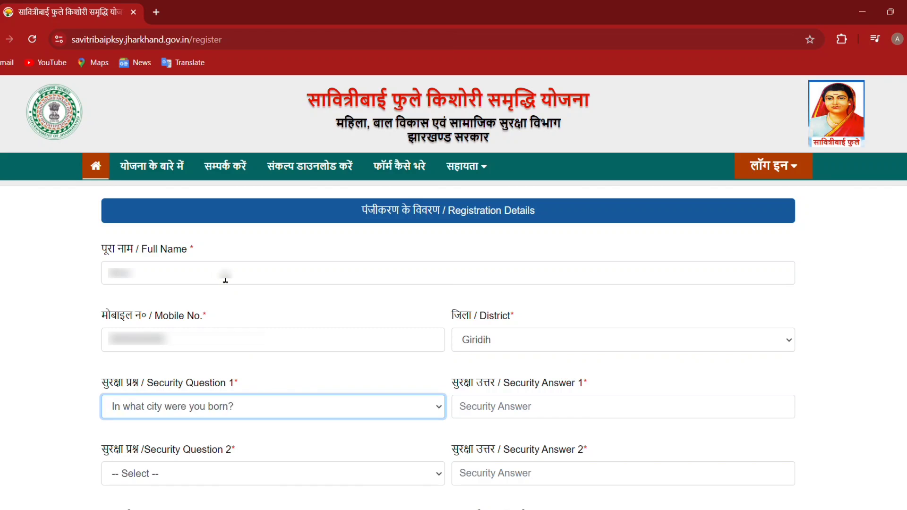
{"action": "left_click", "coordinate": [514, 416]}
{"action": "type", "text": "GIRIDIH"}
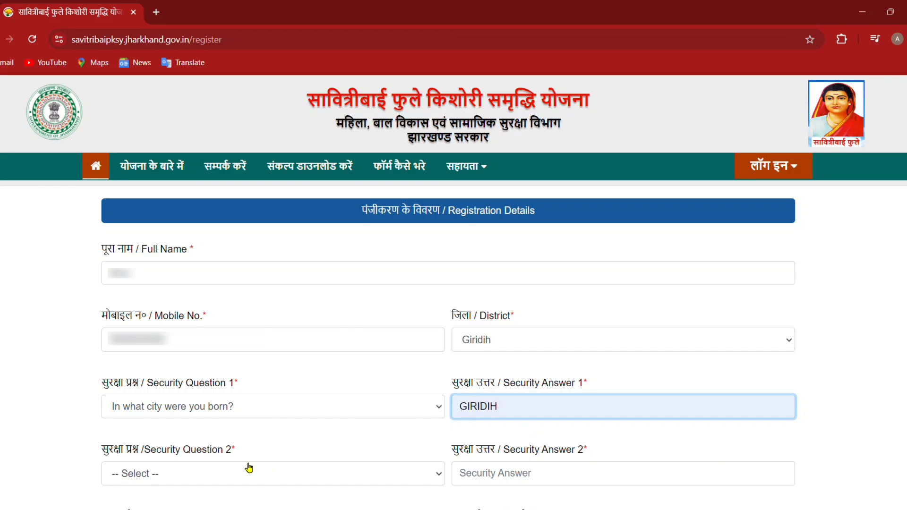
{"action": "key", "text": "Tab"}
{"action": "key", "text": "Down"}
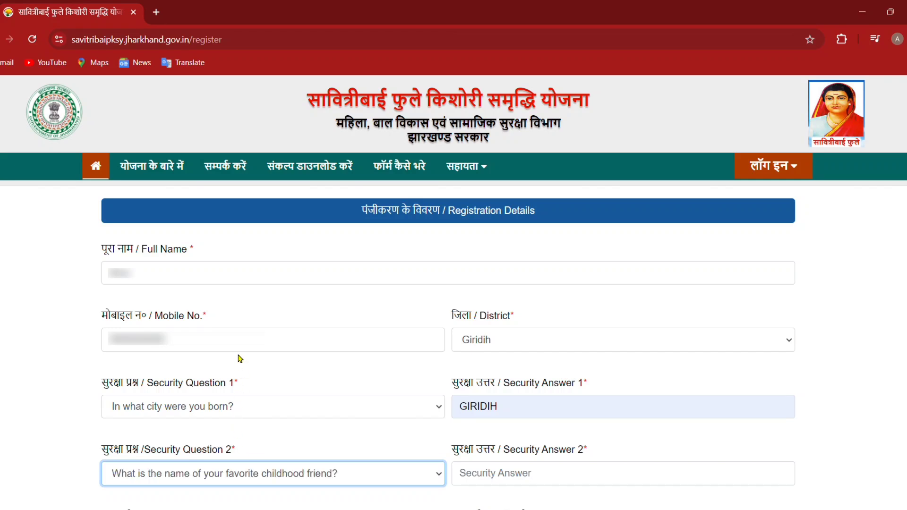
{"action": "left_click", "coordinate": [501, 486]}
{"action": "type", "text": "raj"}
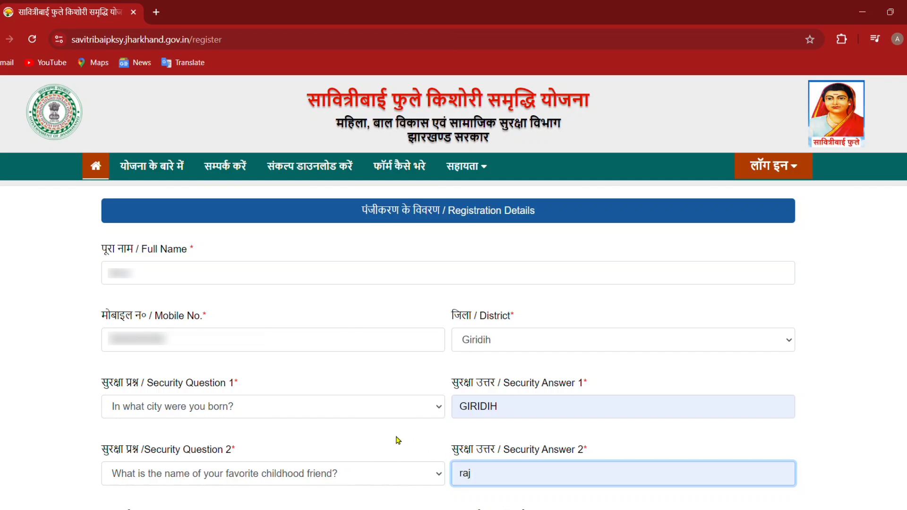
{"action": "scroll", "coordinate": [393, 438], "scroll_direction": "down", "scroll_amount": 2}
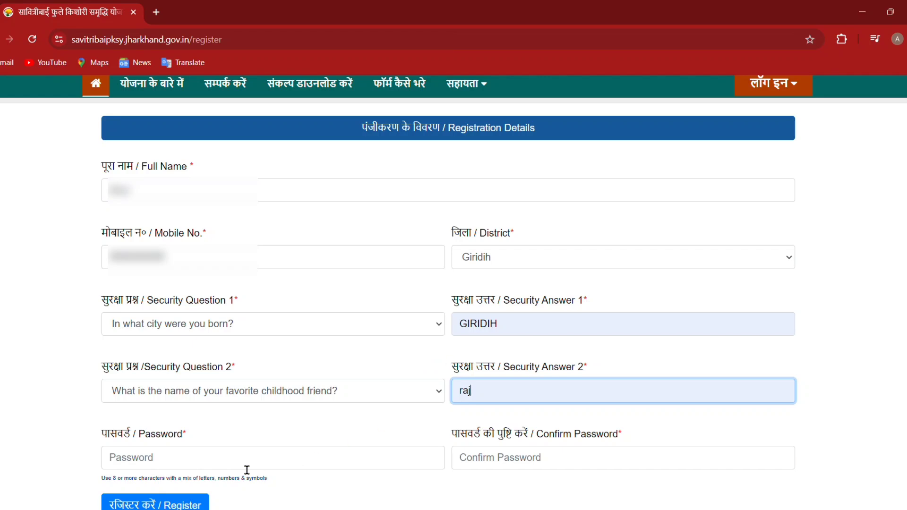
Paste the account password into both password fields, submit the registration, and dismiss the success alert
{"action": "left_click", "coordinate": [224, 468]}
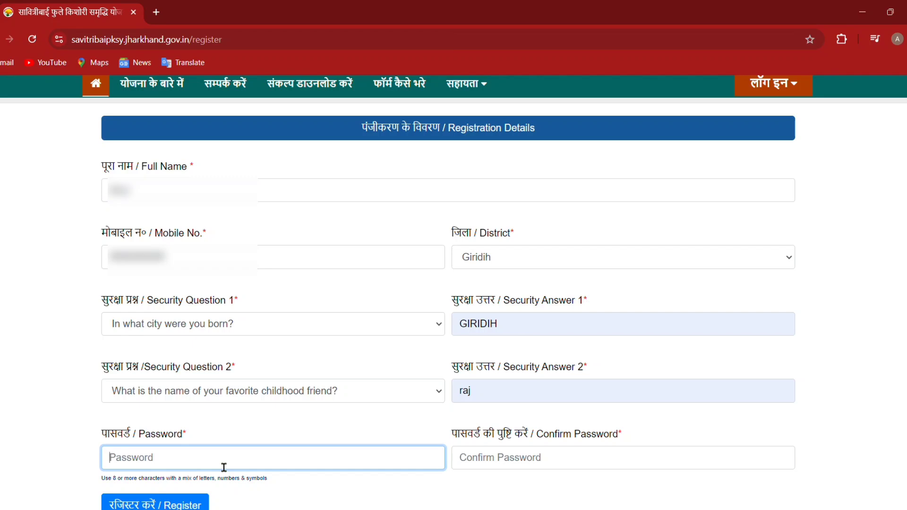
{"action": "key", "text": "ctrl+v"}
{"action": "left_click", "coordinate": [492, 464]}
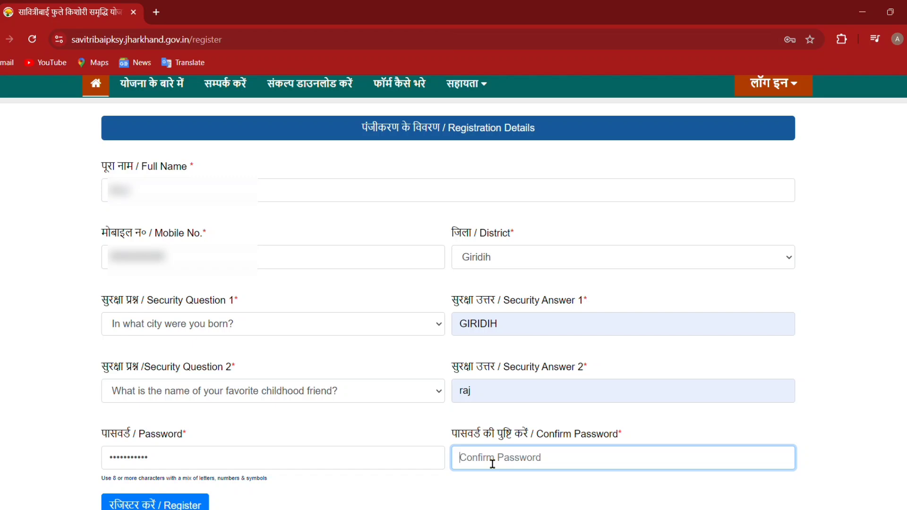
{"action": "key", "text": "ctrl+v"}
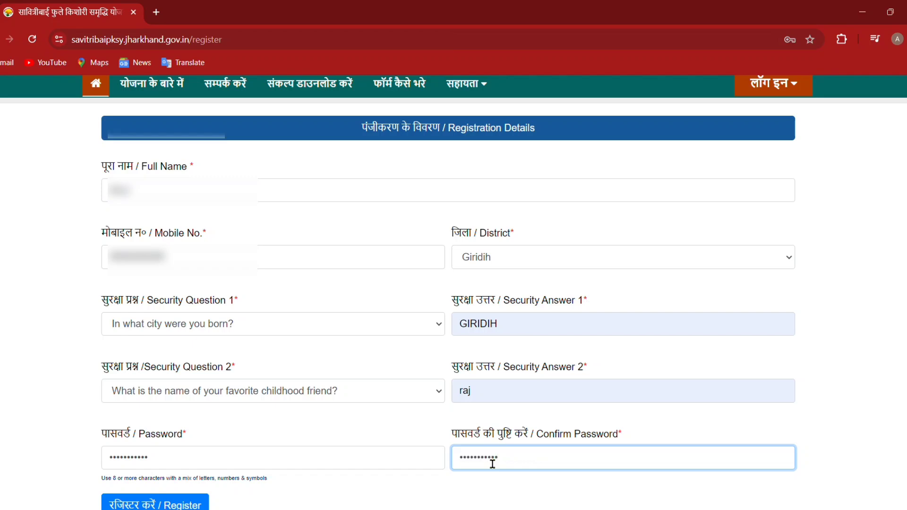
{"action": "scroll", "coordinate": [492, 468], "scroll_direction": "down", "scroll_amount": 2}
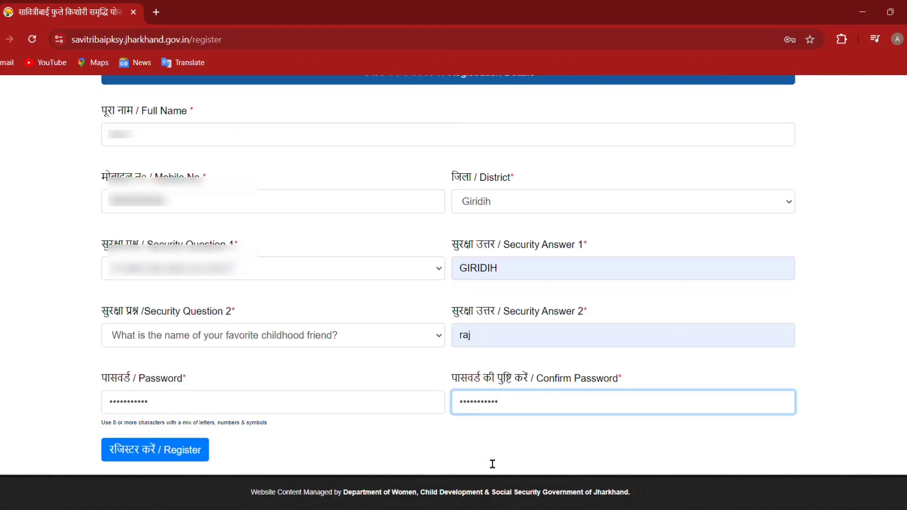
{"action": "left_click", "coordinate": [161, 452]}
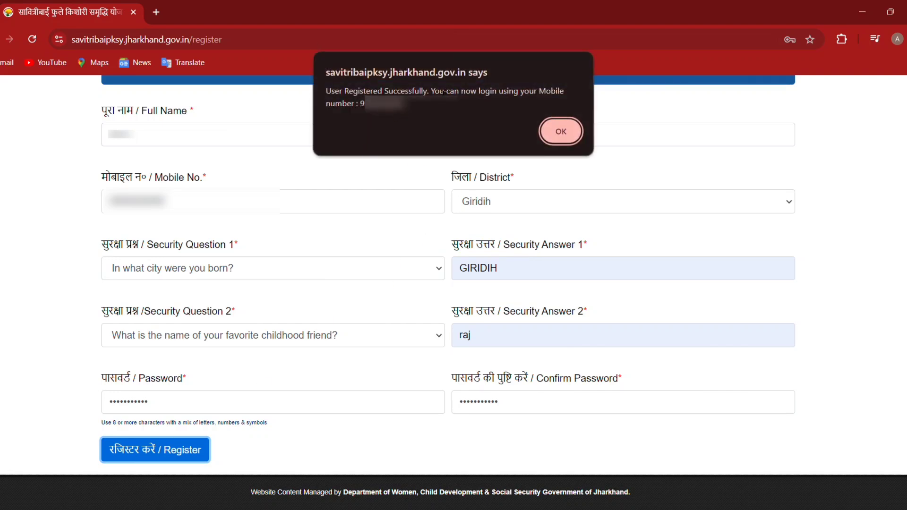
{"action": "left_click", "coordinate": [552, 136]}
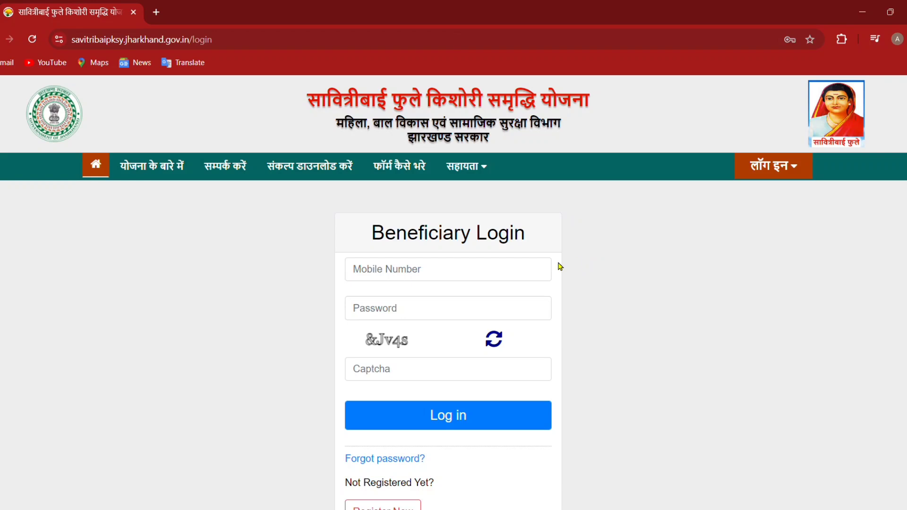
Log in with the registered mobile number, the account password and the captcha code
{"action": "left_click", "coordinate": [490, 279]}
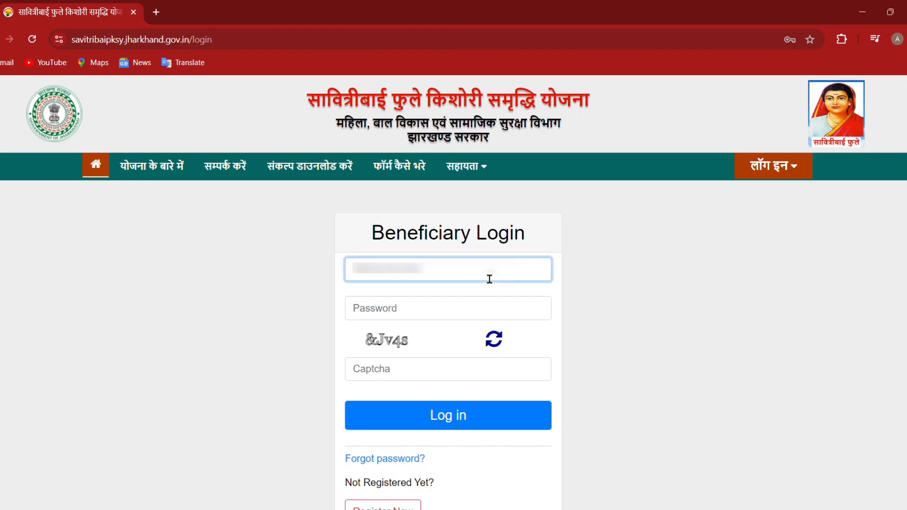
{"action": "type", "text": "**********"}
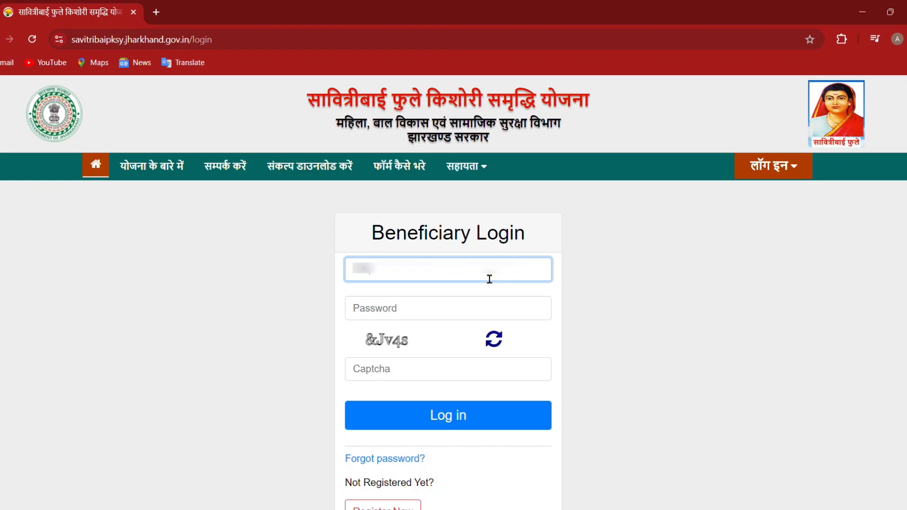
{"action": "type", "text": "*"}
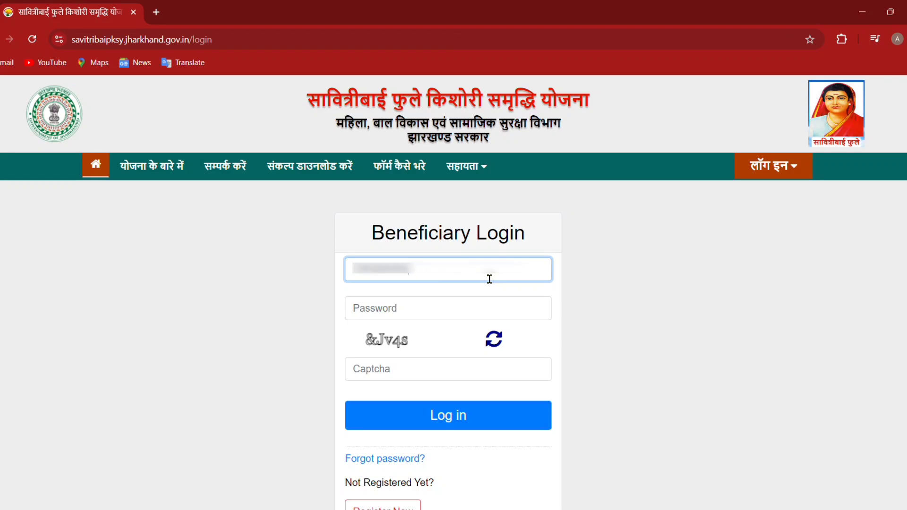
{"action": "left_click", "coordinate": [387, 321]}
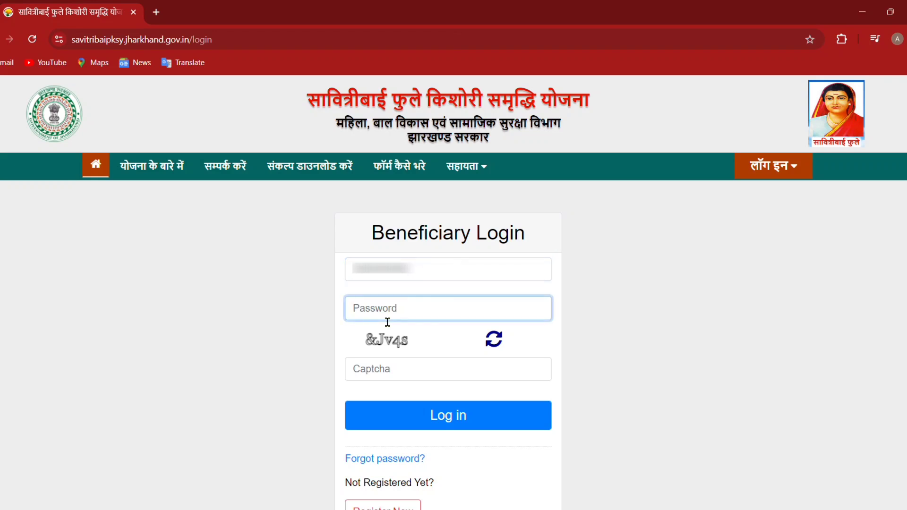
{"action": "key", "text": "ctrl+v"}
{"action": "left_click", "coordinate": [391, 372]}
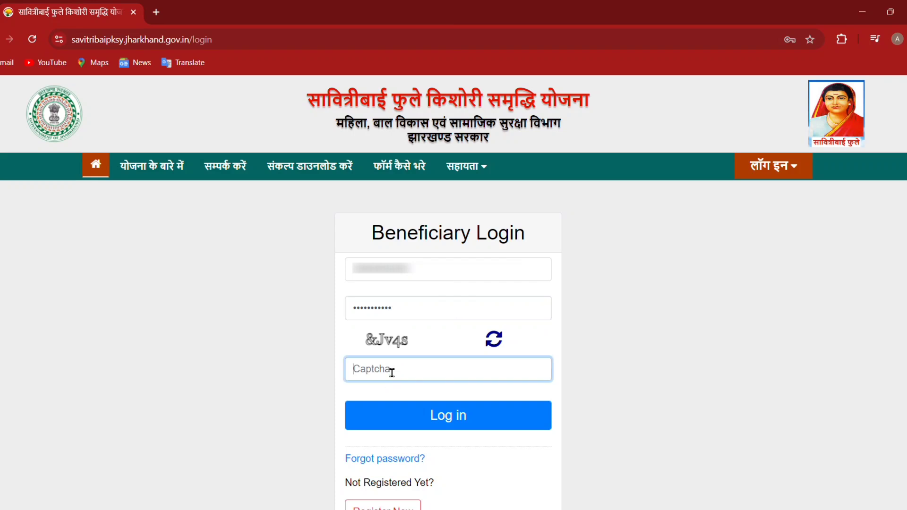
{"action": "type", "text": "&Jv4s"}
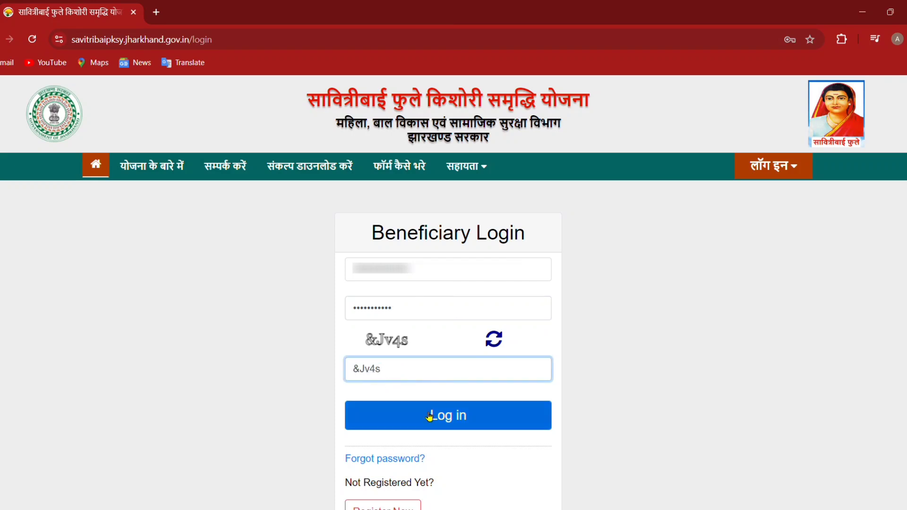
{"action": "left_click", "coordinate": [429, 416]}
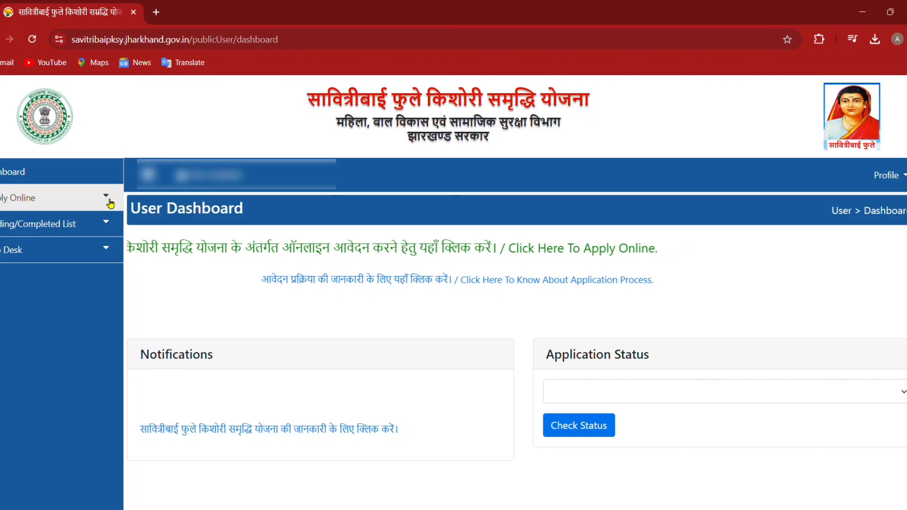
Start an Apply Online application, tick the eligibility declaration and accept it
{"action": "left_click", "coordinate": [109, 203]}
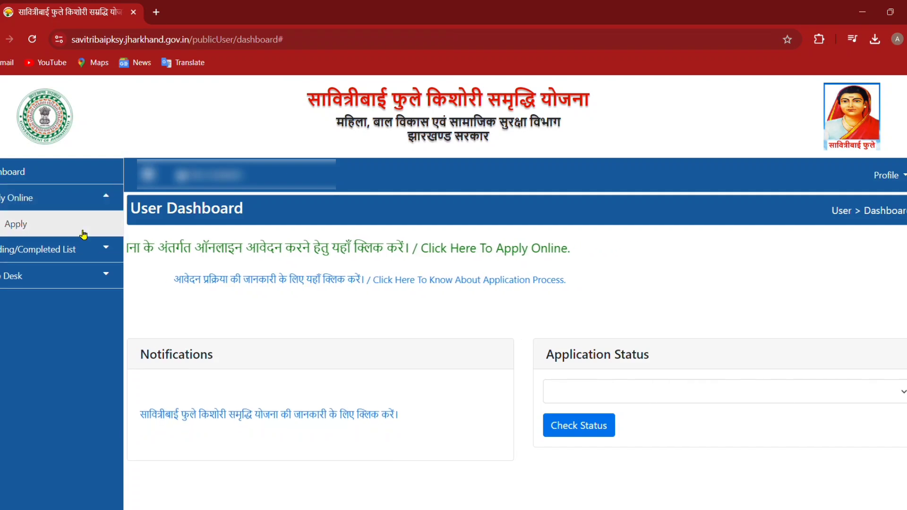
{"action": "left_click", "coordinate": [82, 233]}
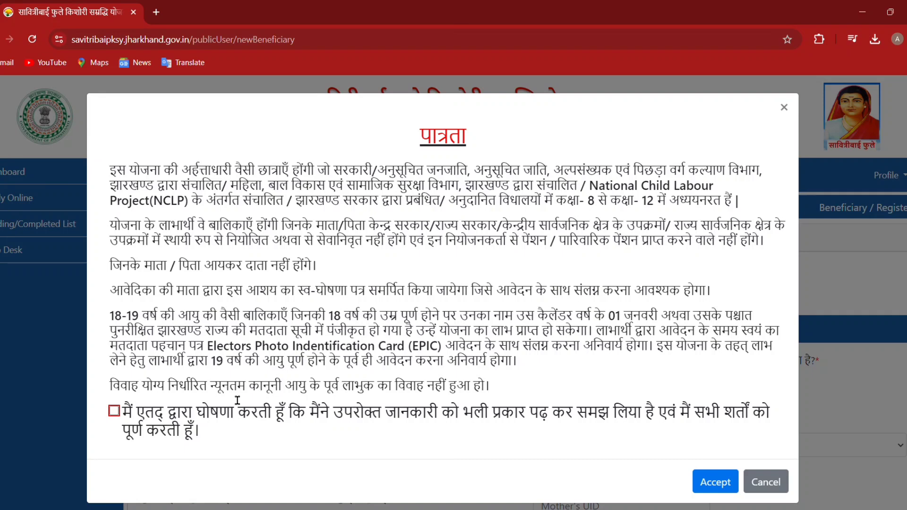
{"action": "left_click", "coordinate": [114, 410]}
{"action": "left_click", "coordinate": [704, 480]}
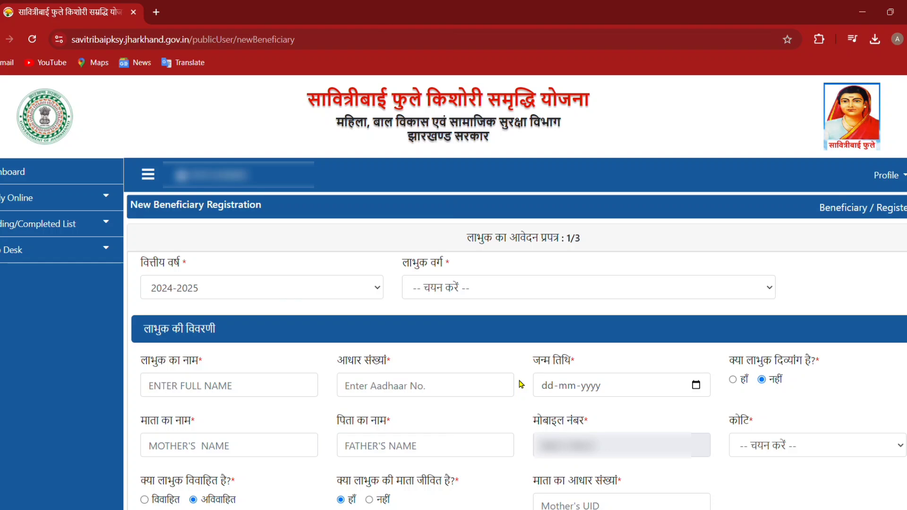
Set category कक्षा 8 में नामांकित बालिका and enter the beneficiary's full name
{"action": "scroll", "coordinate": [519, 383], "scroll_direction": "down", "scroll_amount": 1}
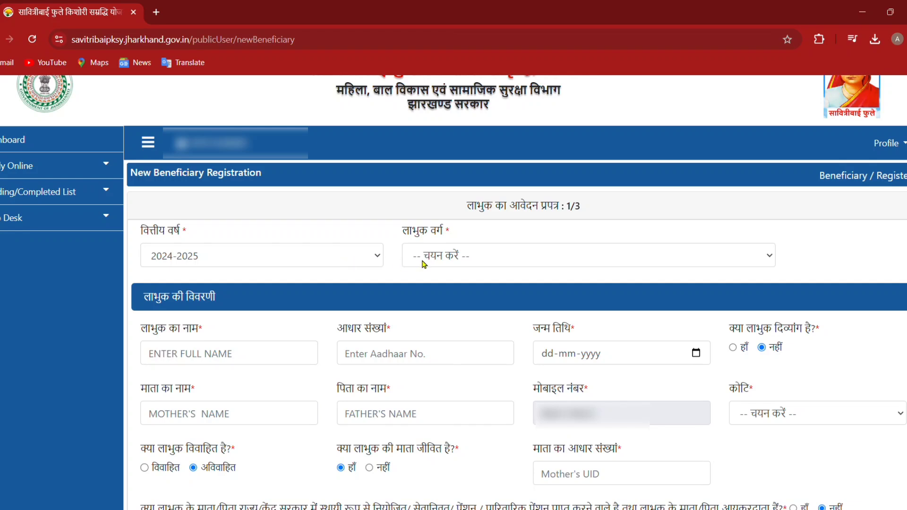
{"action": "left_click", "coordinate": [450, 263]}
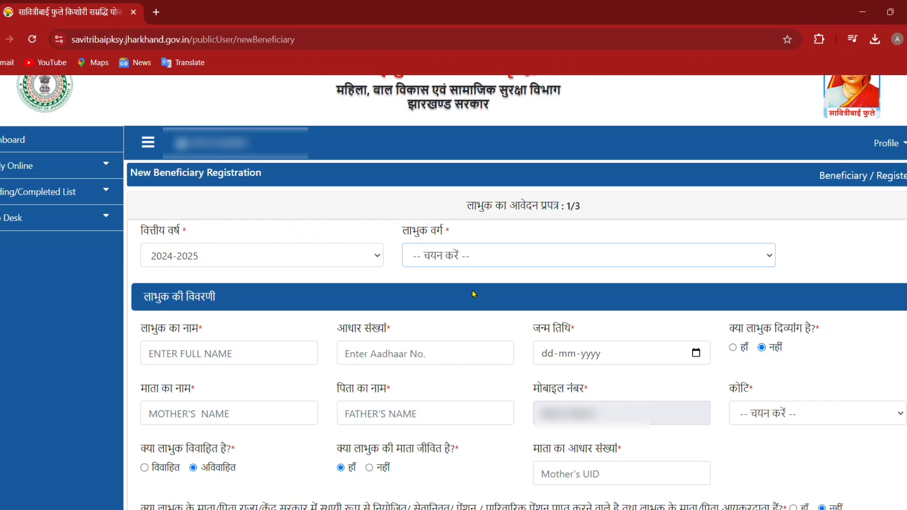
{"action": "key", "text": "Down"}
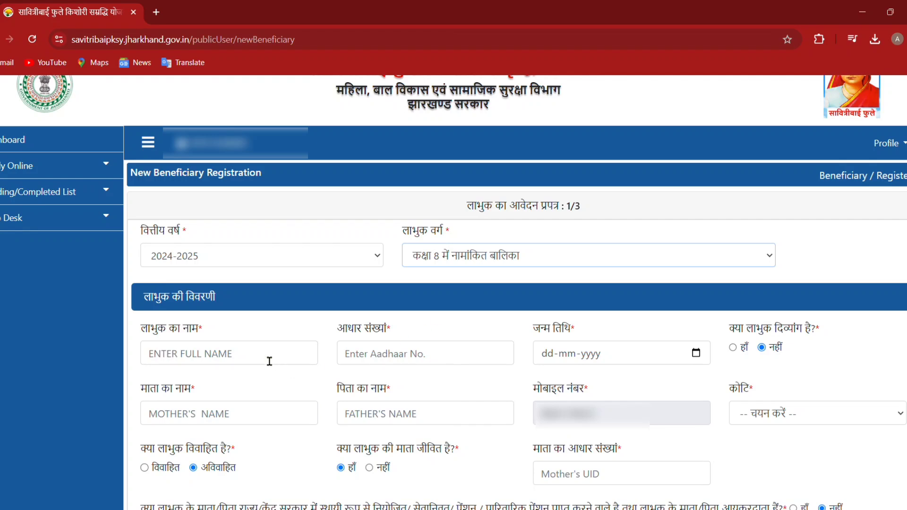
{"action": "left_click", "coordinate": [270, 361]}
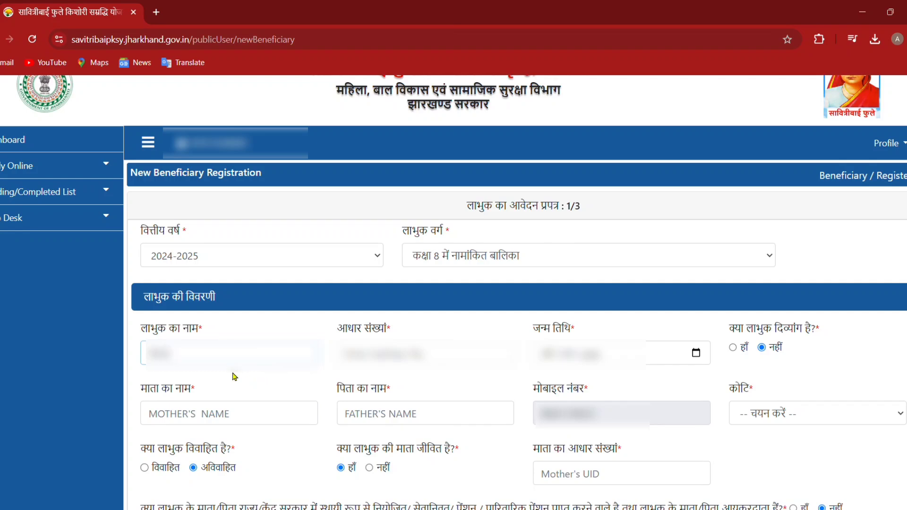
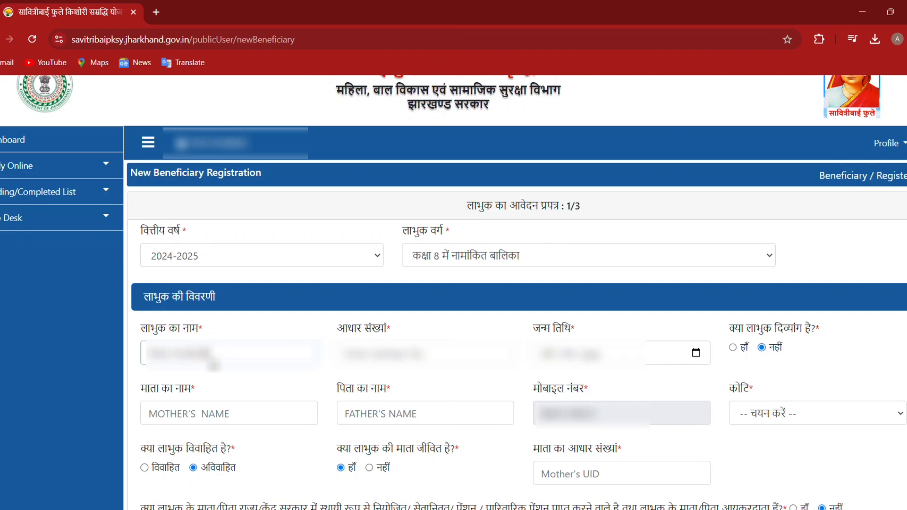
Fill in the beneficiary's Aadhaar number, date of birth, and mother's and father's names
{"action": "left_click", "coordinate": [362, 359]}
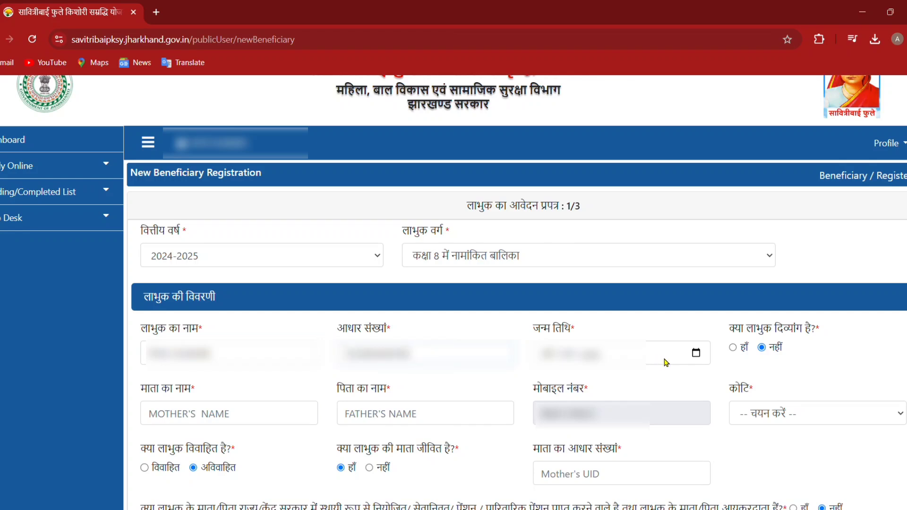
{"action": "left_click", "coordinate": [697, 353]}
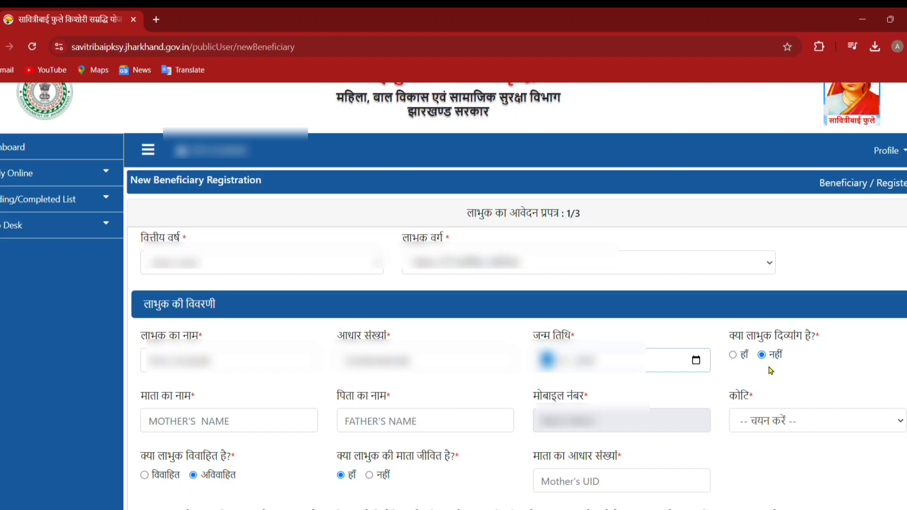
{"action": "scroll", "coordinate": [771, 371], "scroll_direction": "down", "scroll_amount": 2}
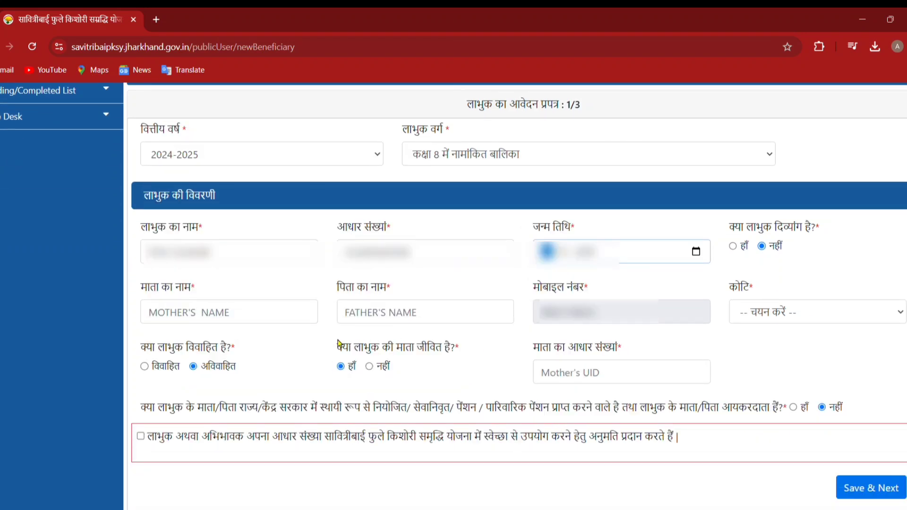
{"action": "left_click", "coordinate": [259, 320]}
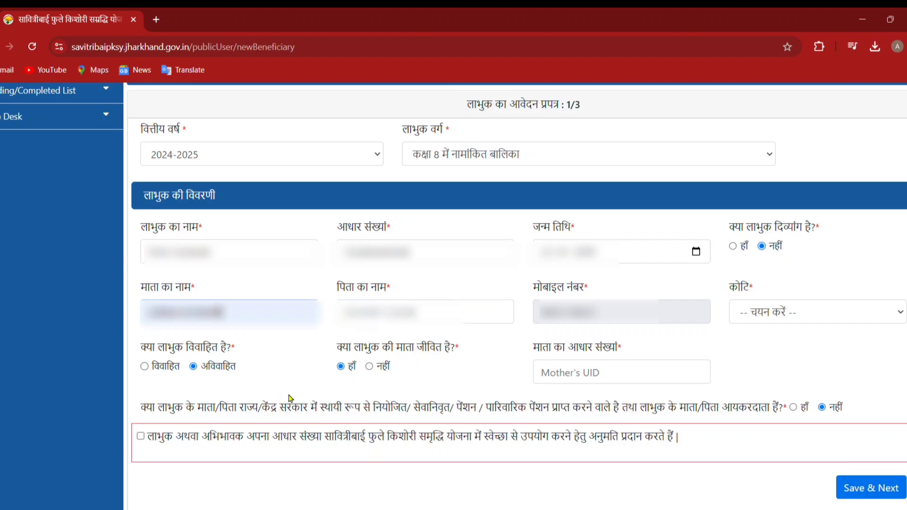
{"action": "left_click", "coordinate": [435, 321]}
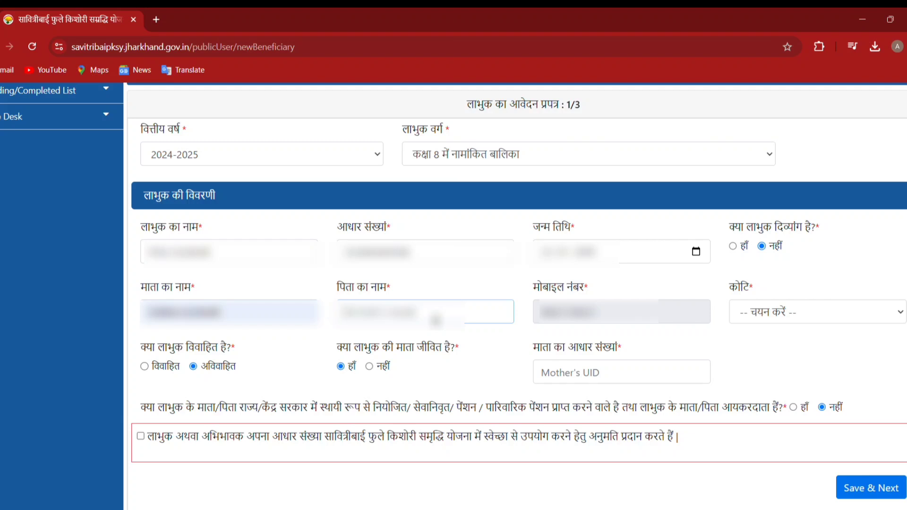
{"action": "left_click", "coordinate": [439, 409]}
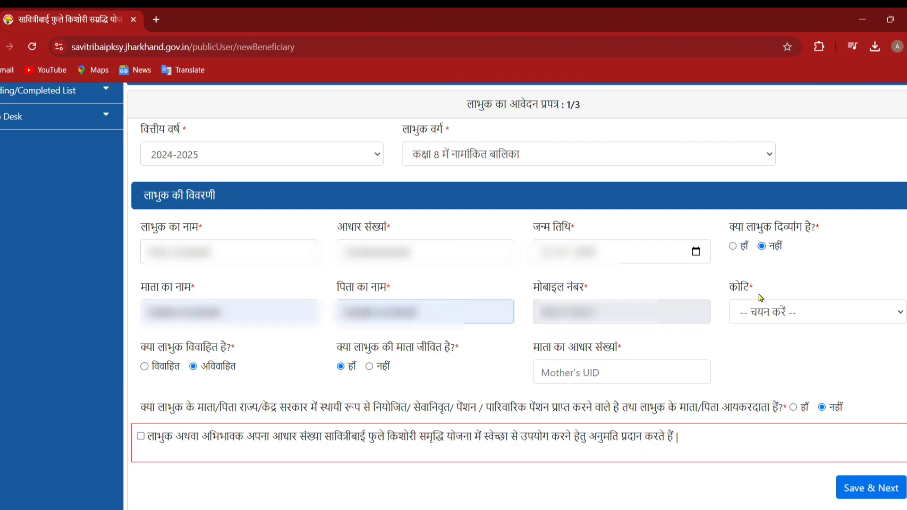
{"action": "left_click", "coordinate": [760, 313]}
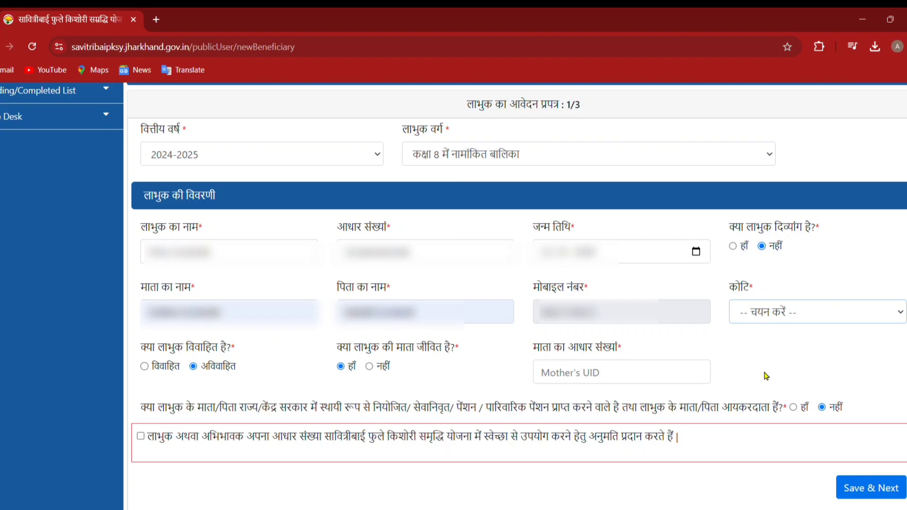
Set caste category OBC, mark the mother alive, and enter her Aadhaar number
{"action": "left_click", "coordinate": [766, 376]}
{"action": "left_click", "coordinate": [370, 367]}
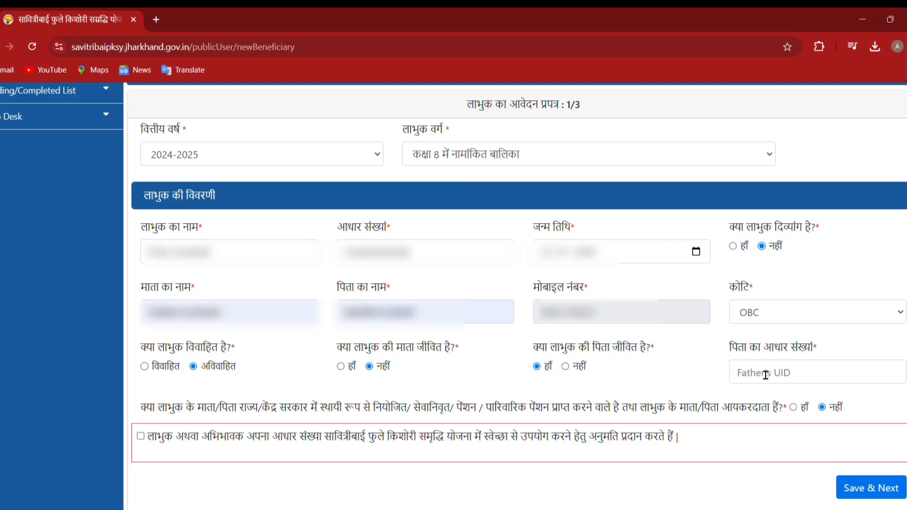
{"action": "left_click", "coordinate": [565, 367]}
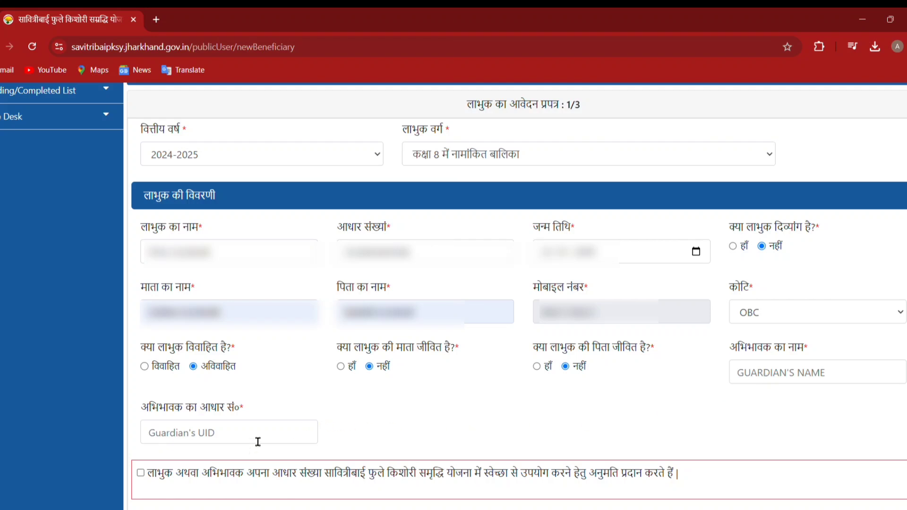
{"action": "left_click", "coordinate": [340, 367]}
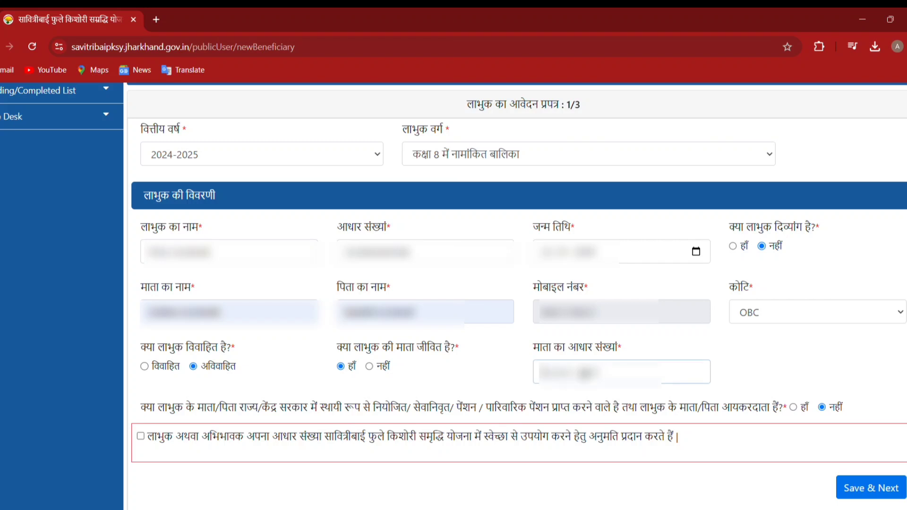
{"action": "type", "text": "7777"}
{"action": "left_click", "coordinate": [639, 399]}
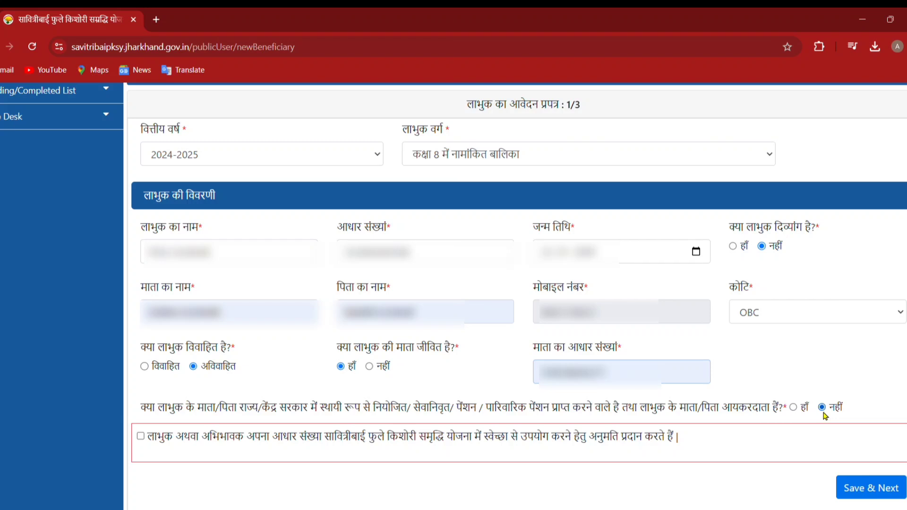
Give Aadhaar consent, Save & Next part 1, and continue to part 2
{"action": "left_click", "coordinate": [140, 436]}
{"action": "left_click", "coordinate": [859, 487]}
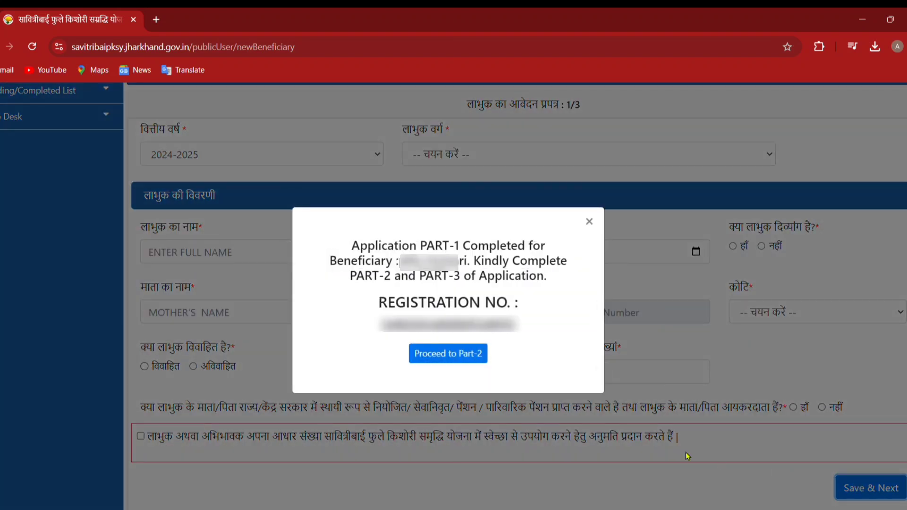
{"action": "left_click", "coordinate": [466, 359]}
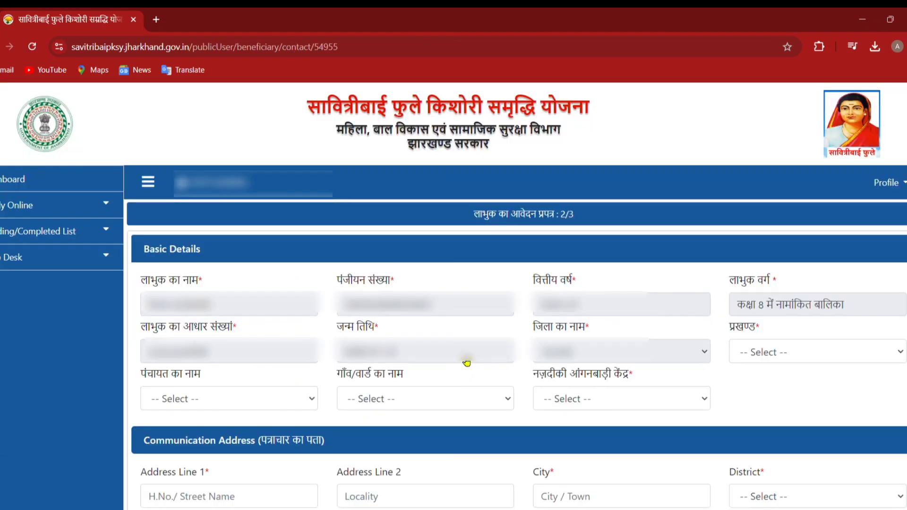
Select block Dumri, panchayat CHINO, village Khudisar and Anganwadi centre ARWATAND
{"action": "scroll", "coordinate": [466, 362], "scroll_direction": "down", "scroll_amount": 1}
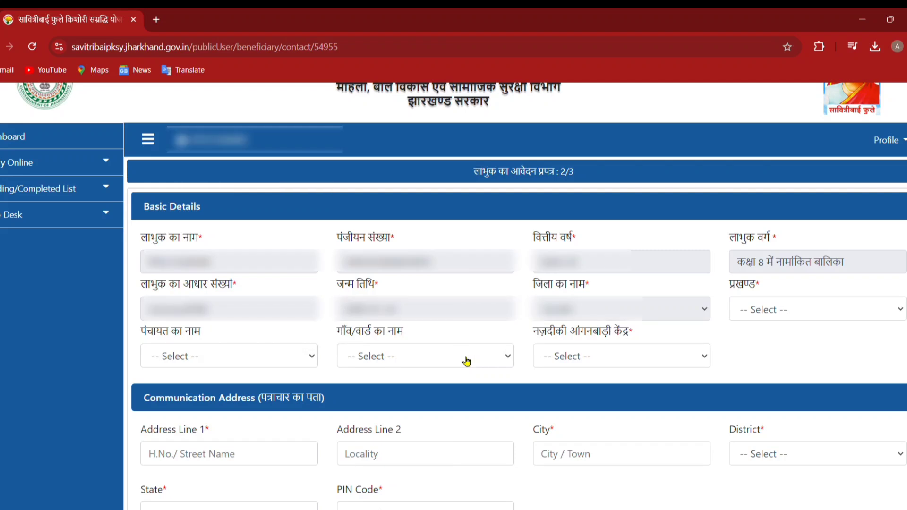
{"action": "scroll", "coordinate": [467, 361], "scroll_direction": "down", "scroll_amount": 1}
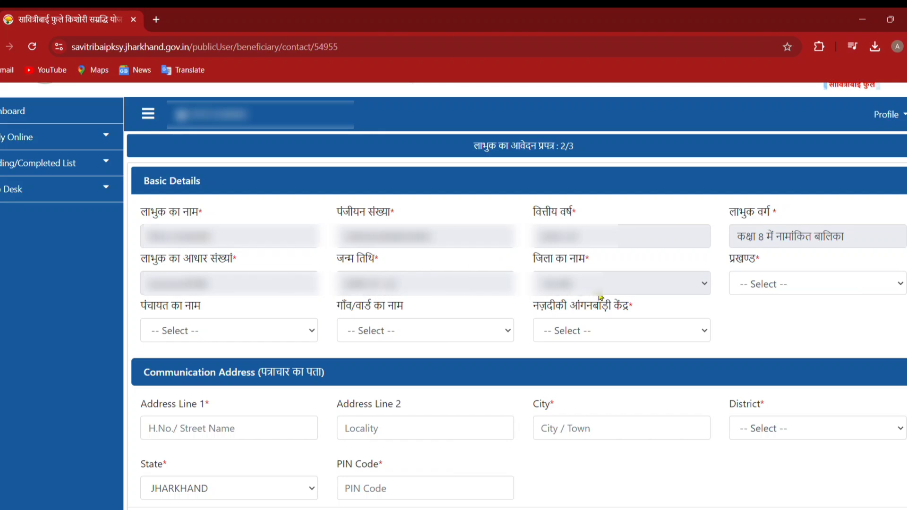
{"action": "left_click", "coordinate": [753, 289]}
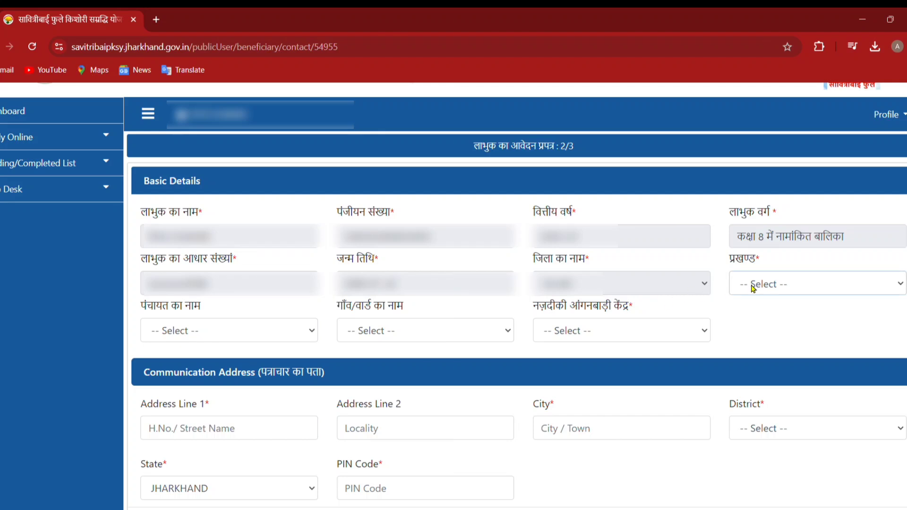
{"action": "left_click", "coordinate": [773, 388]}
{"action": "left_click", "coordinate": [175, 226]}
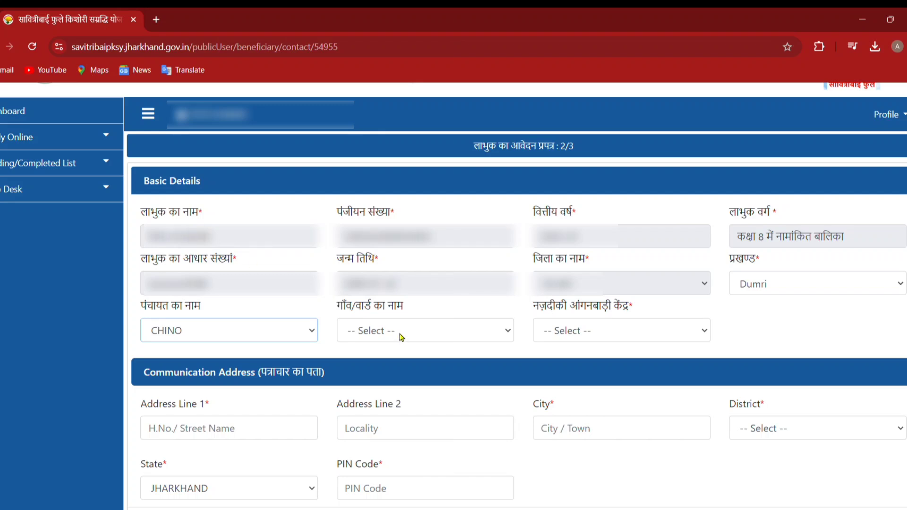
{"action": "left_click", "coordinate": [400, 337]}
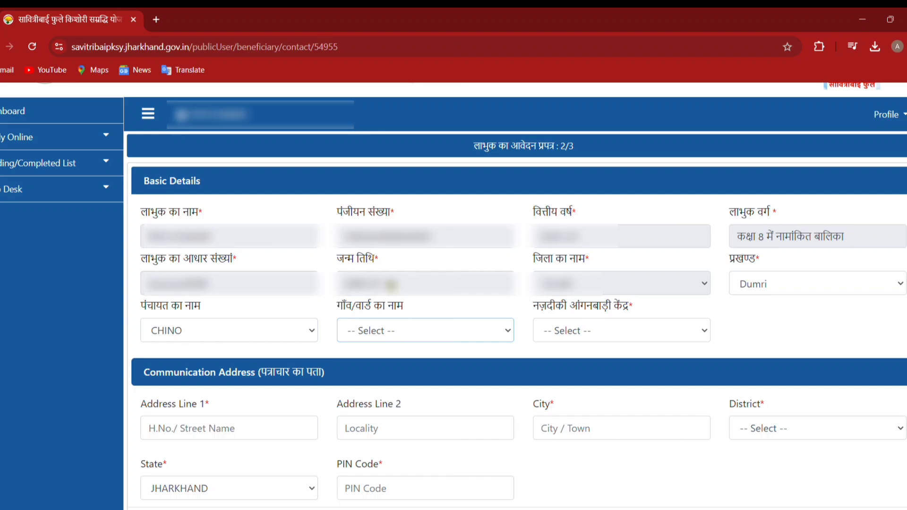
{"action": "left_click", "coordinate": [387, 215]}
{"action": "left_click", "coordinate": [583, 332]}
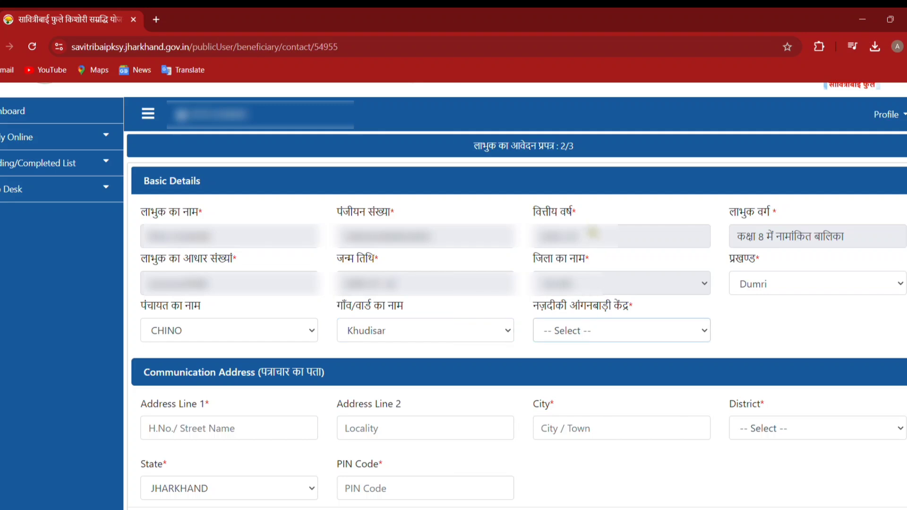
{"action": "key", "text": "Down"}
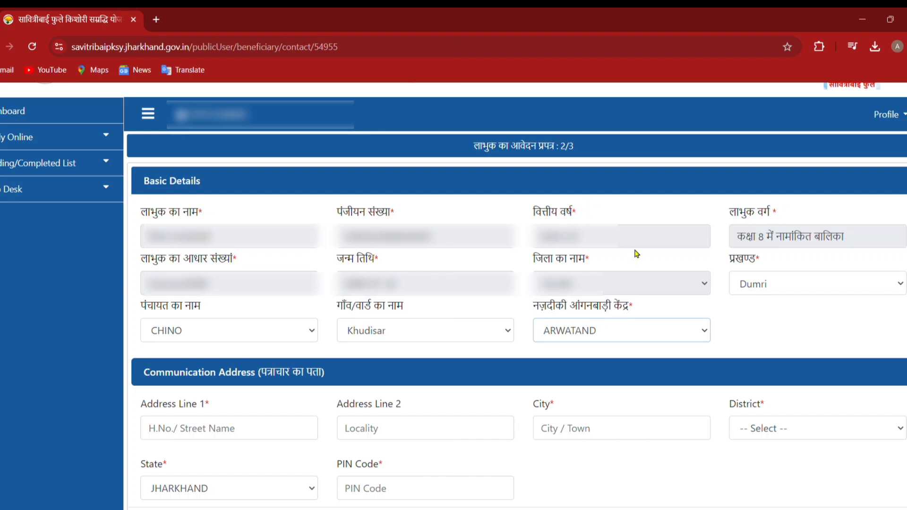
{"action": "scroll", "coordinate": [487, 373], "scroll_direction": "down", "scroll_amount": 2}
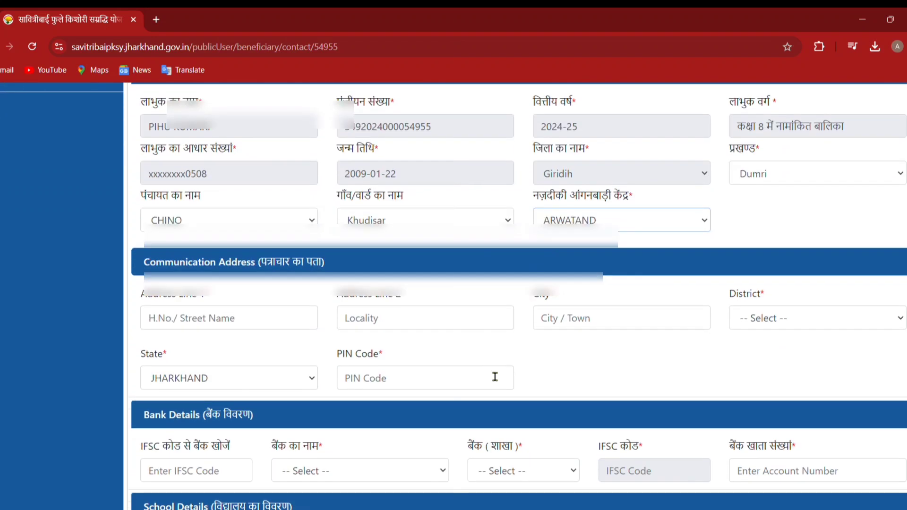
Type both address lines, accept the suggested city and PIN code, and check the district
{"action": "left_click", "coordinate": [292, 323]}
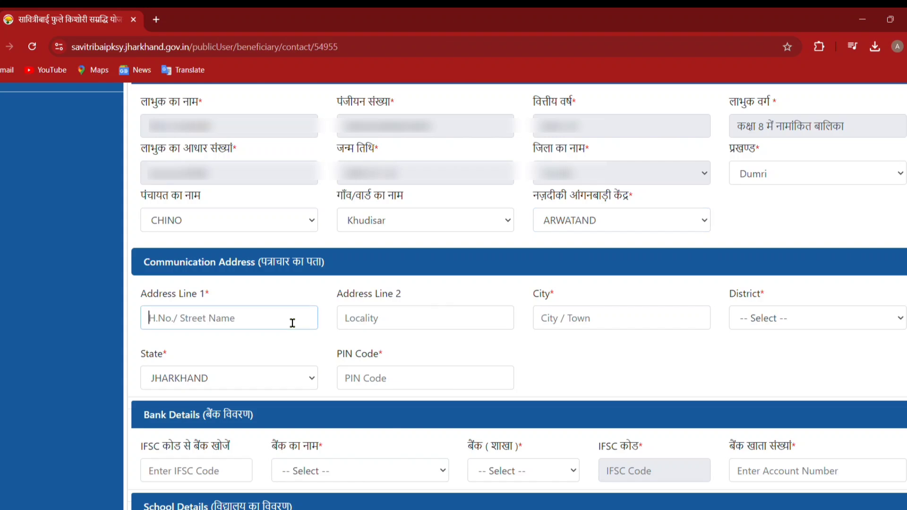
{"action": "type", "text": "c"}
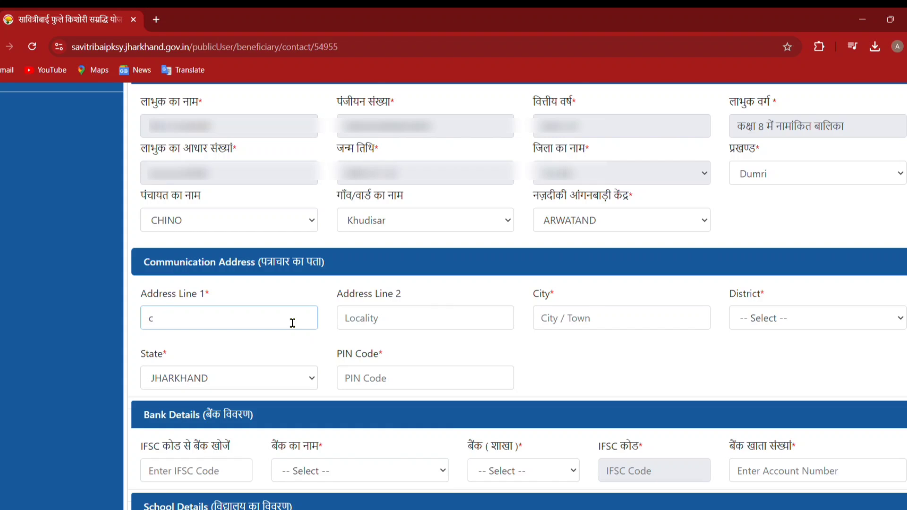
{"action": "type", "text": "hino"}
{"action": "key", "text": "Tab"}
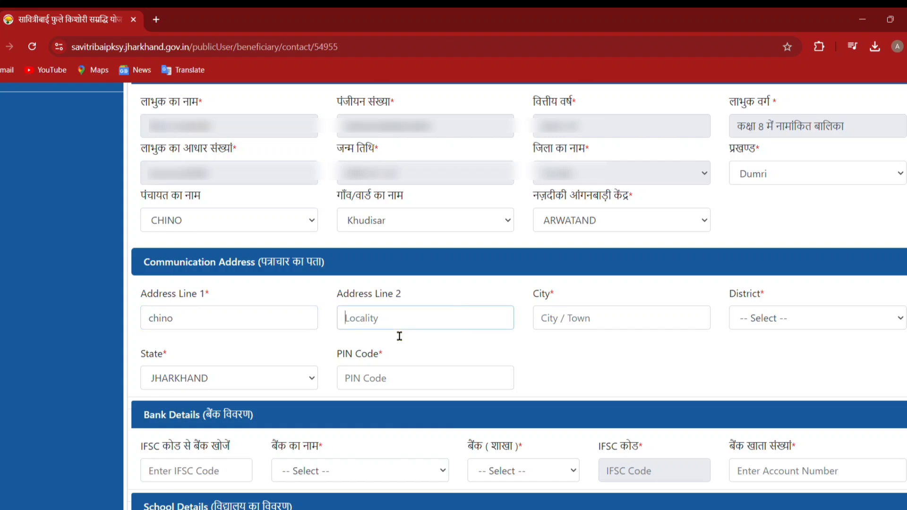
{"action": "type", "text": "chino"}
{"action": "left_click", "coordinate": [575, 322]}
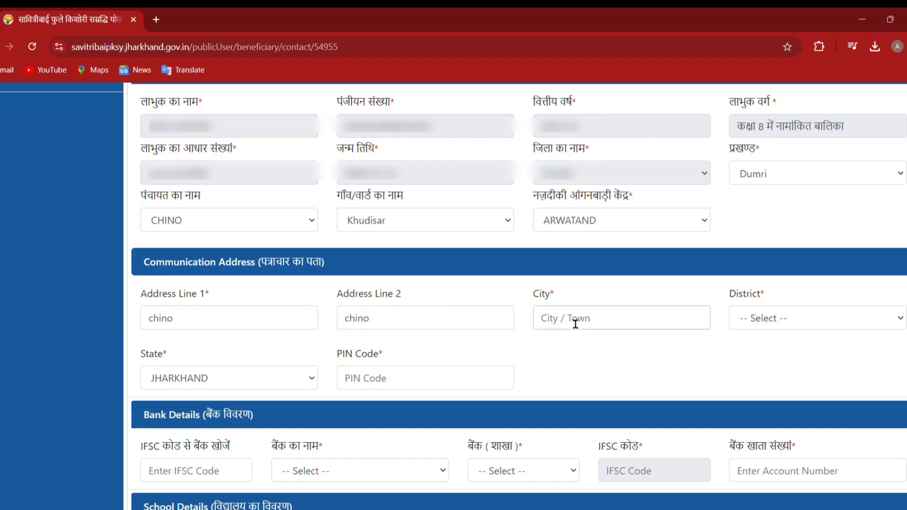
{"action": "left_click", "coordinate": [660, 347]}
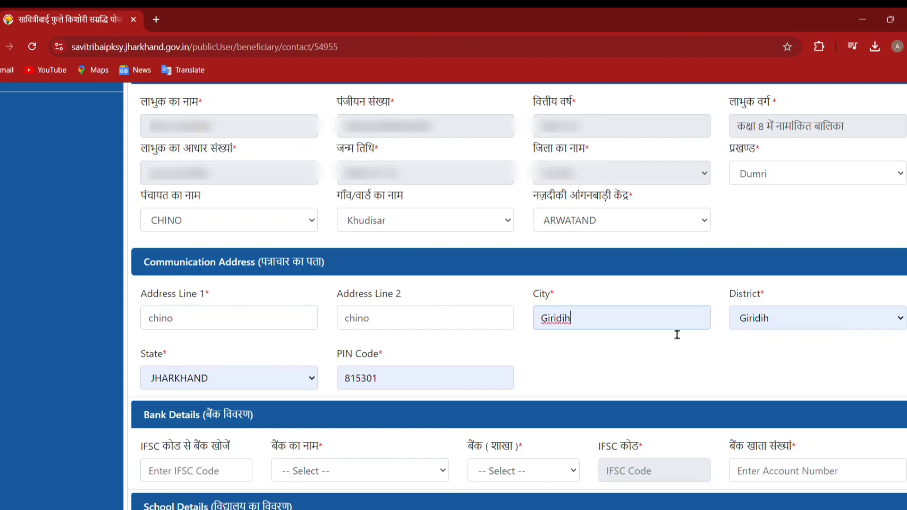
{"action": "left_click", "coordinate": [777, 325]}
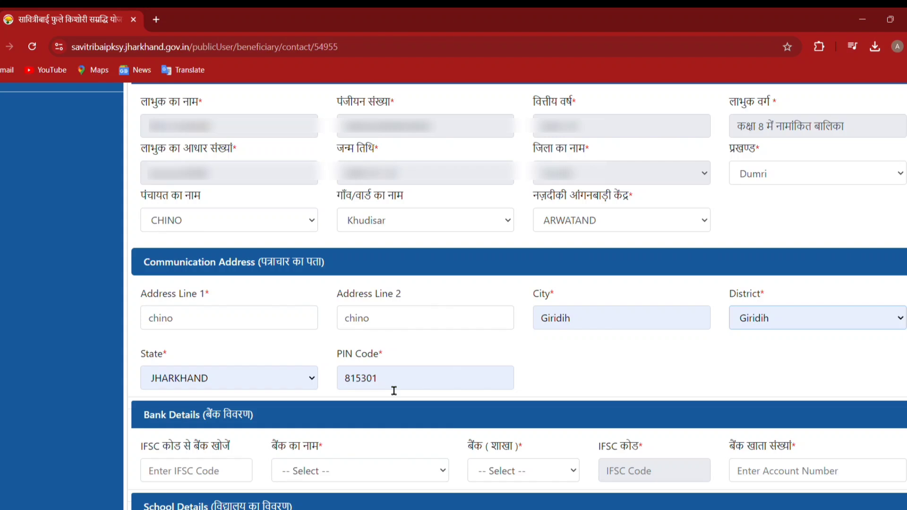
{"action": "scroll", "coordinate": [393, 390], "scroll_direction": "down", "scroll_amount": 2}
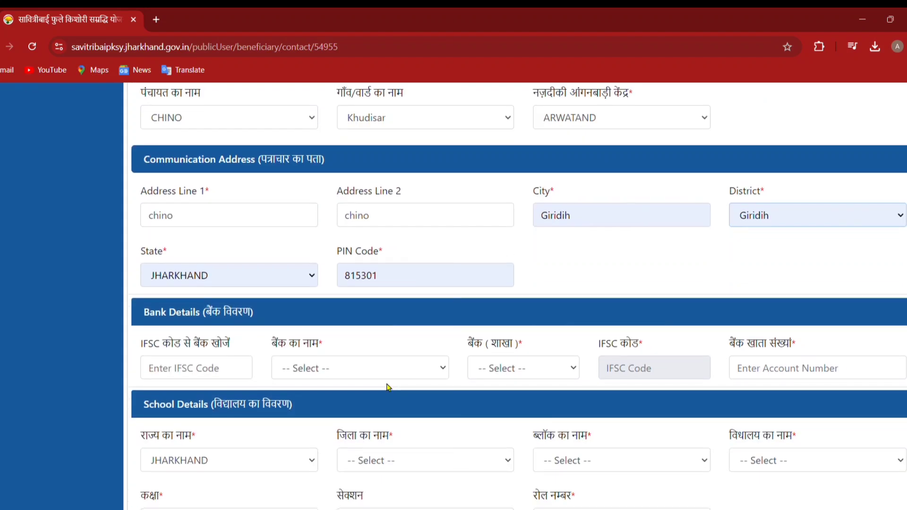
Look up the bank by IFSC code to fill bank and branch, then paste the account number
{"action": "left_click", "coordinate": [225, 373]}
{"action": "type", "text": "s"}
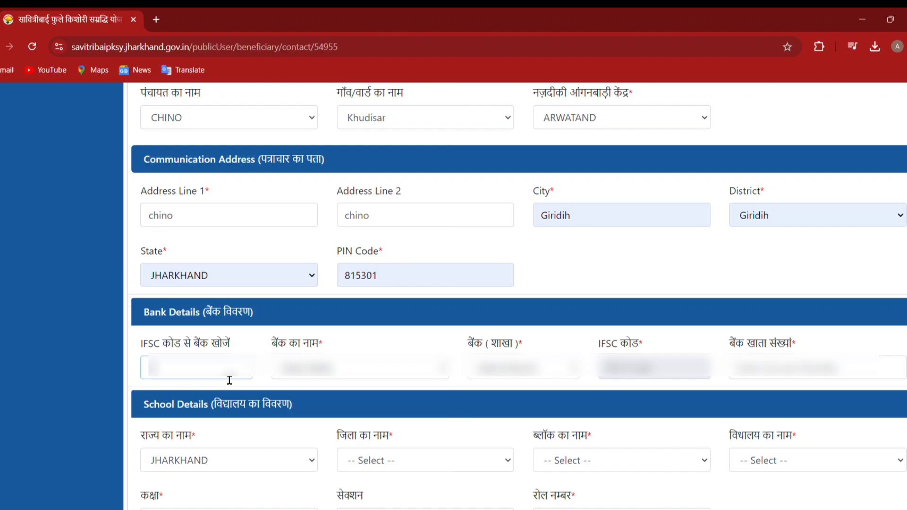
{"action": "type", "text": "b"}
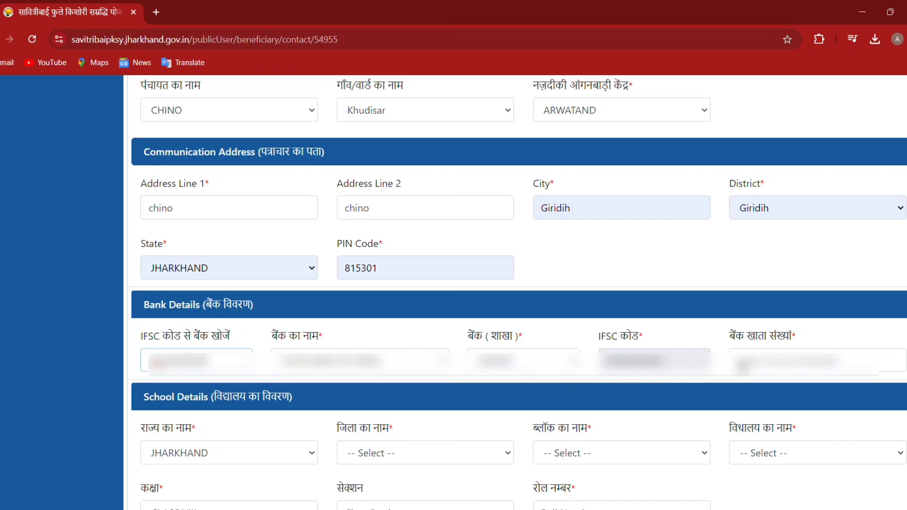
{"action": "left_click", "coordinate": [755, 364]}
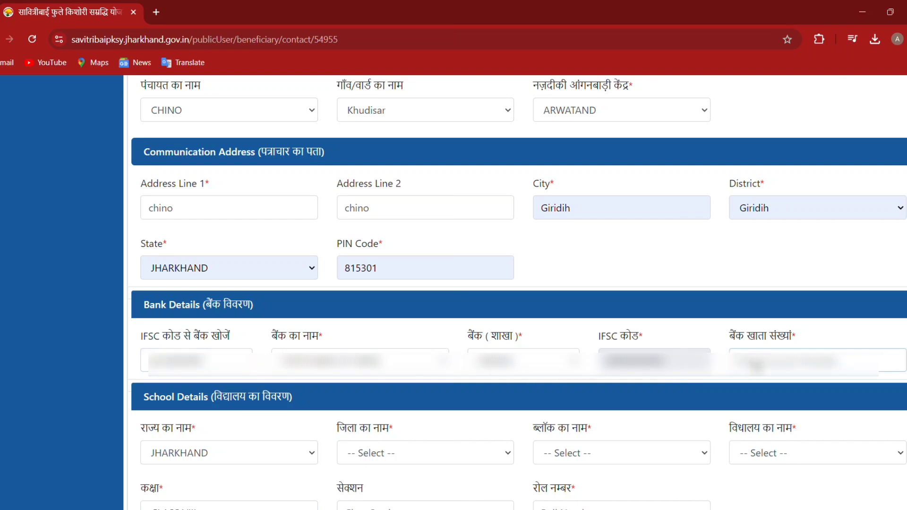
{"action": "key", "text": "ctrl+a"}
{"action": "key", "text": "BackSpace"}
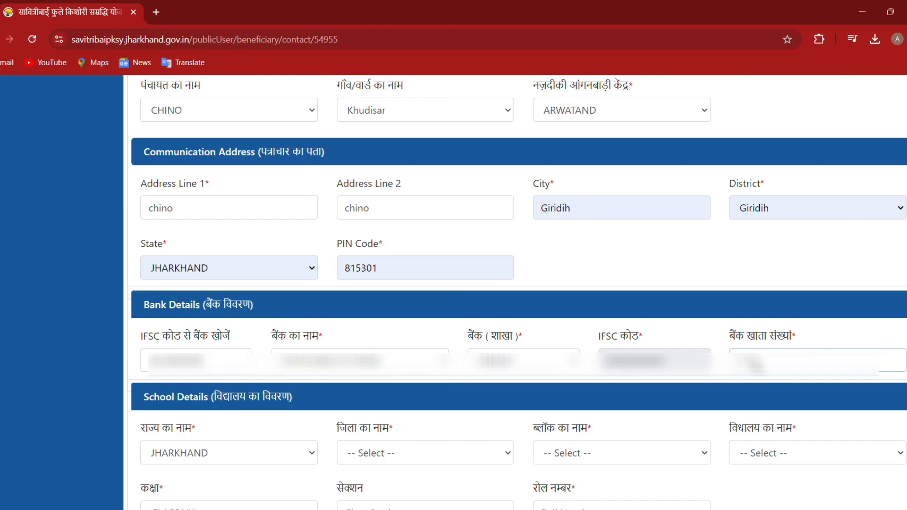
{"action": "key", "text": "ctrl+v"}
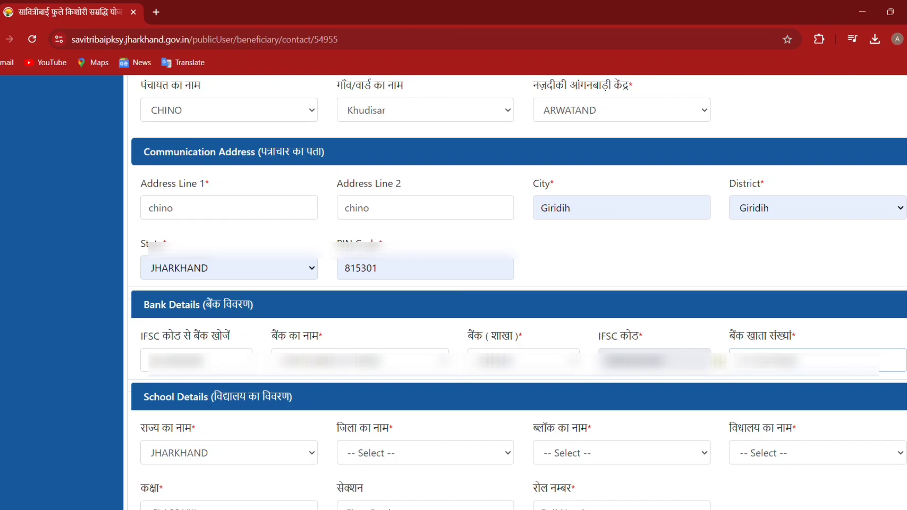
{"action": "scroll", "coordinate": [553, 350], "scroll_direction": "down", "scroll_amount": 2}
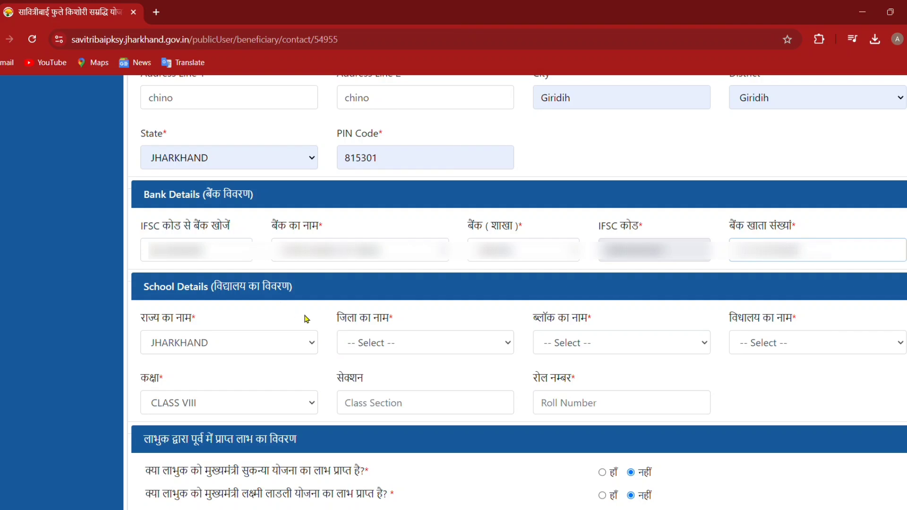
Set school district Giridih, block DUMRI, the beneficiary's school, section a and roll number 23
{"action": "left_click", "coordinate": [369, 347]}
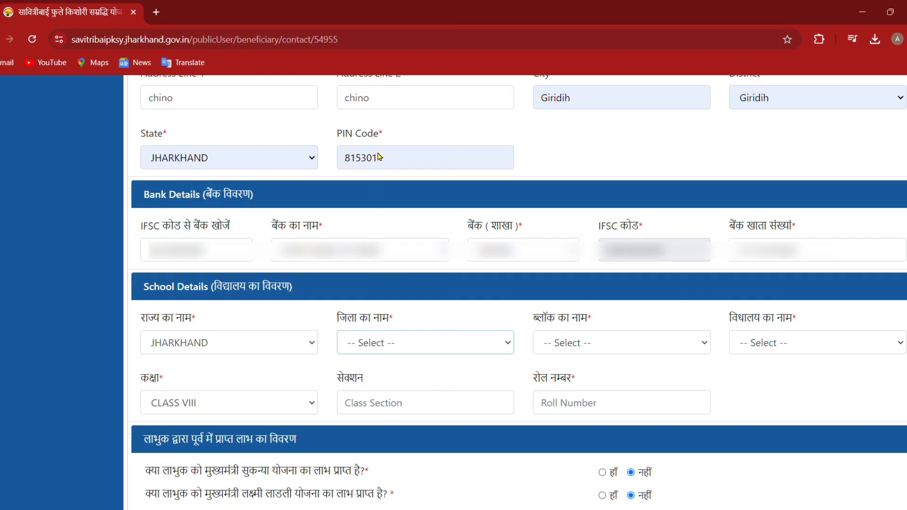
{"action": "left_click", "coordinate": [377, 86]}
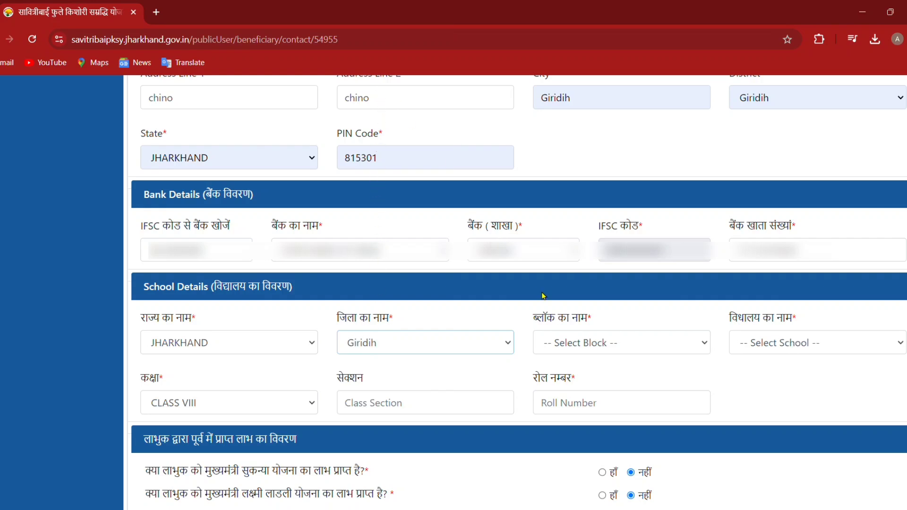
{"action": "left_click", "coordinate": [572, 337]}
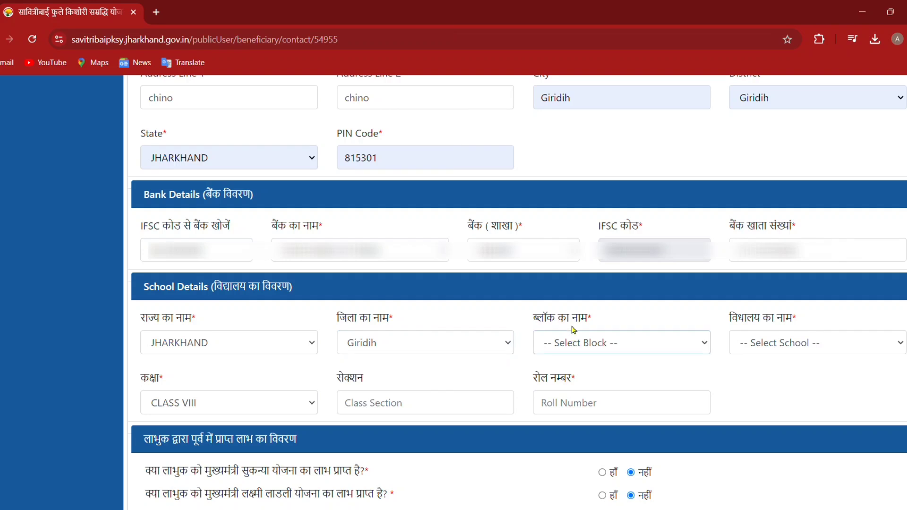
{"action": "left_click", "coordinate": [572, 226]}
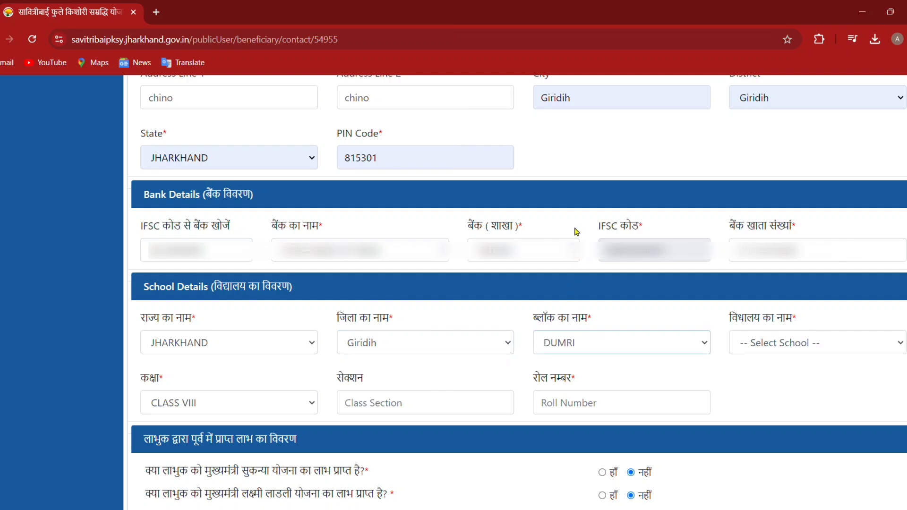
{"action": "left_click", "coordinate": [761, 347]}
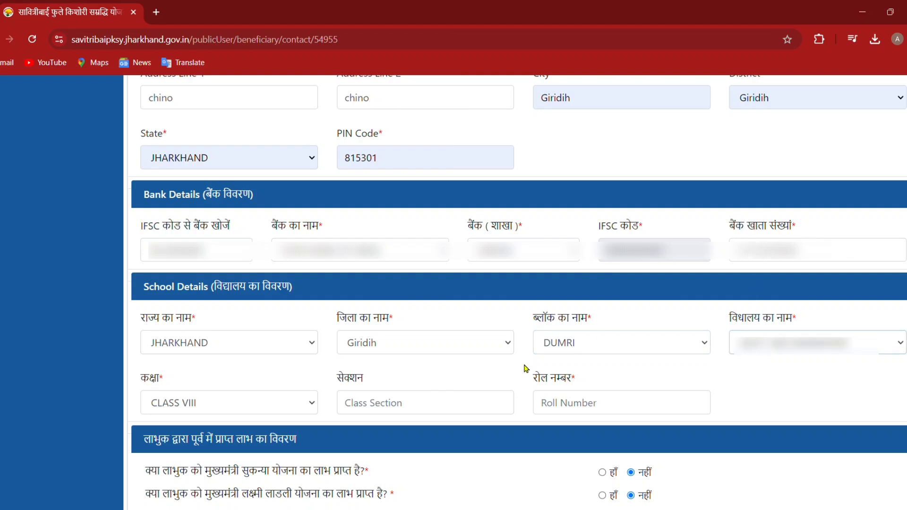
{"action": "left_click", "coordinate": [424, 408]}
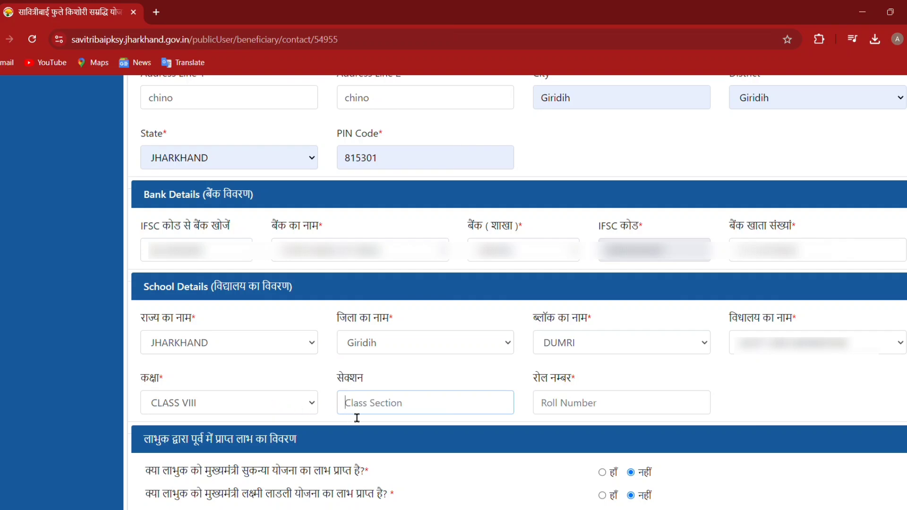
{"action": "type", "text": "a"}
{"action": "left_click", "coordinate": [573, 410]}
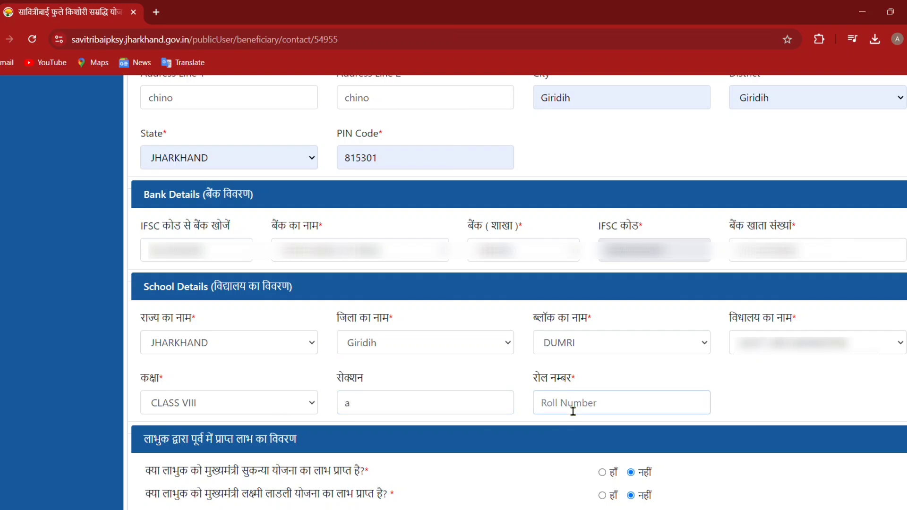
{"action": "type", "text": "234"}
{"action": "key", "text": "BackSpace"}
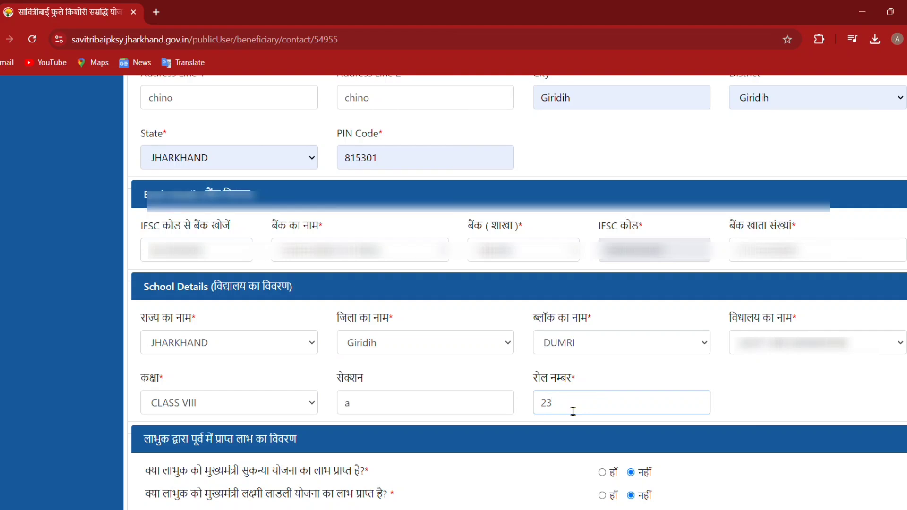
{"action": "scroll", "coordinate": [573, 411], "scroll_direction": "down", "scroll_amount": 1}
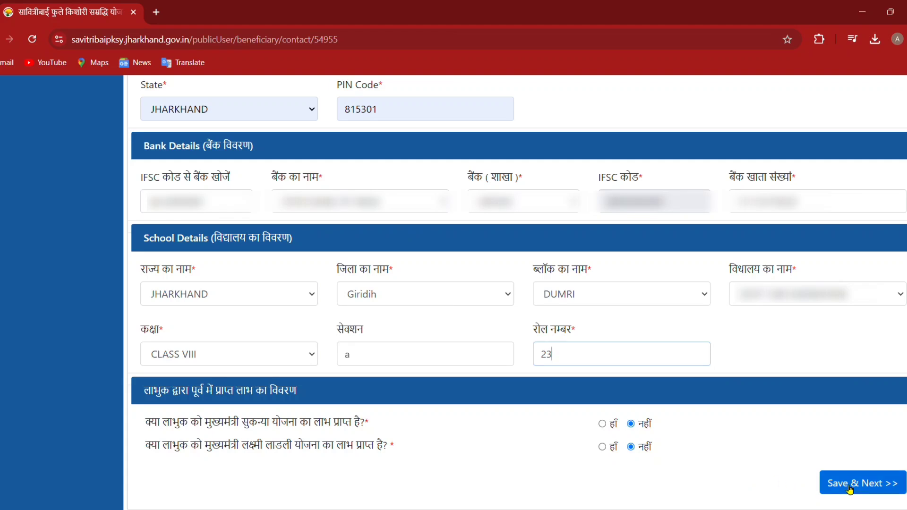
Save Part 2 of the form and go to the document upload page (3/3)
{"action": "left_click", "coordinate": [850, 489]}
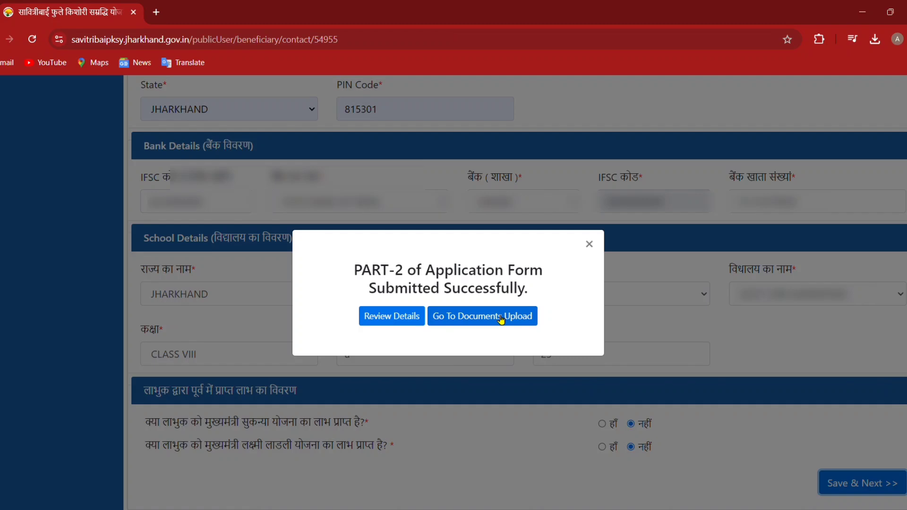
{"action": "left_click", "coordinate": [501, 321]}
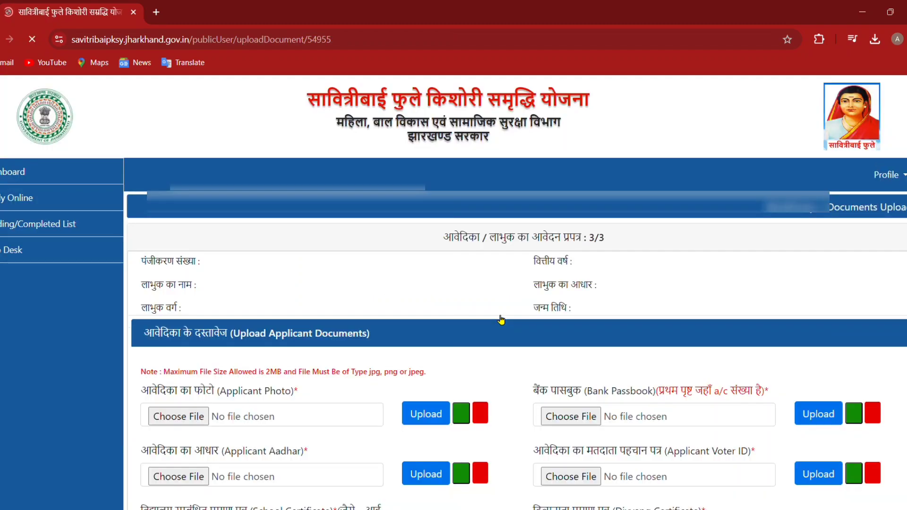
{"action": "scroll", "coordinate": [502, 320], "scroll_direction": "down", "scroll_amount": 5}
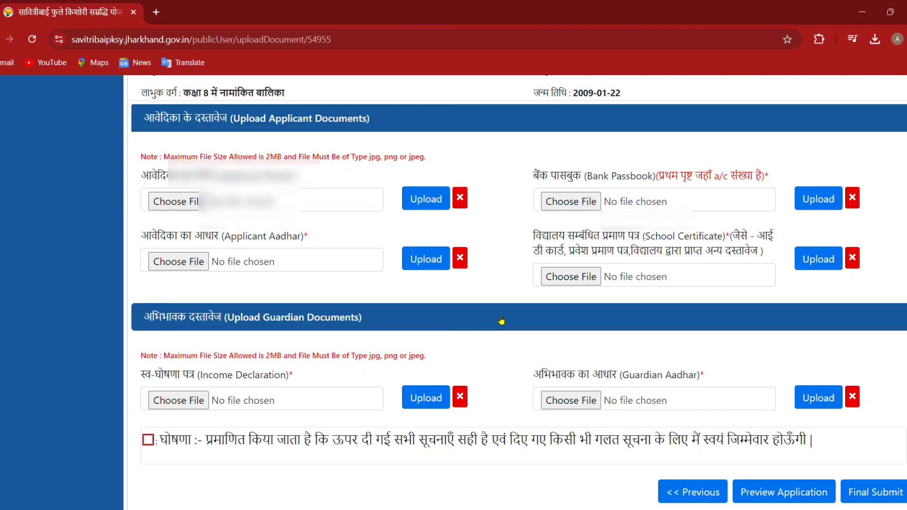
{"action": "scroll", "coordinate": [501, 321], "scroll_direction": "up", "scroll_amount": 3}
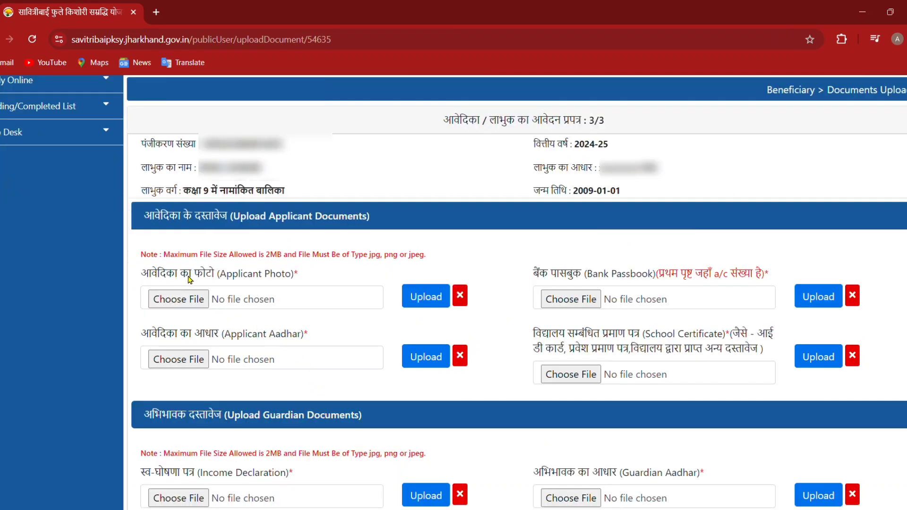
Upload the applicant photo and bank passbook images, dismissing each success message
{"action": "left_click", "coordinate": [193, 305]}
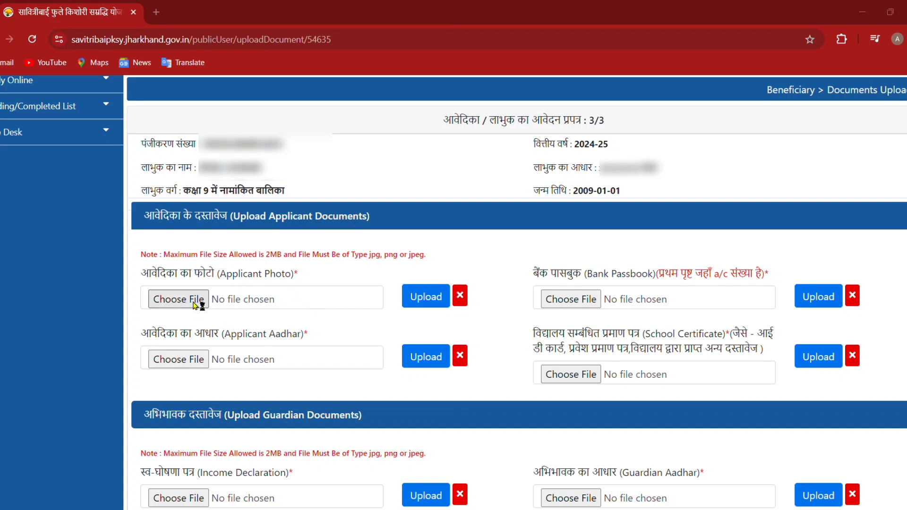
{"action": "left_click", "coordinate": [424, 298]}
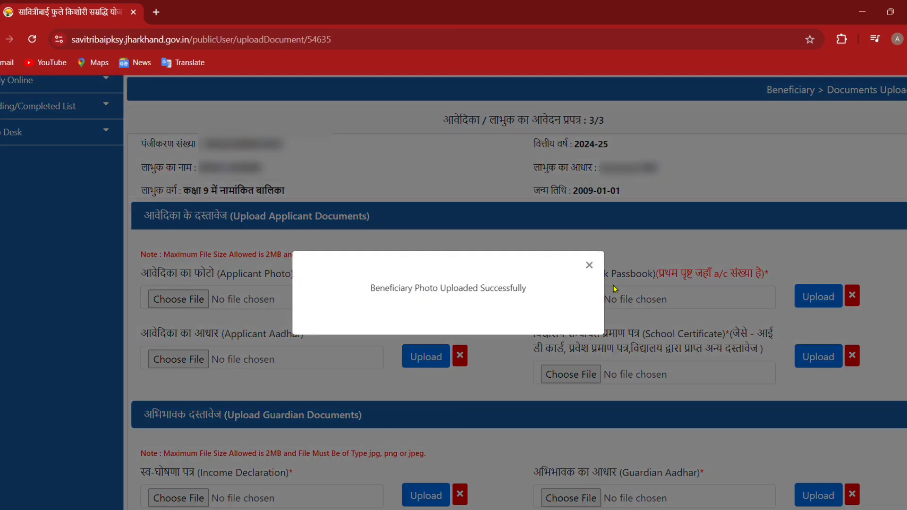
{"action": "left_click", "coordinate": [594, 267]}
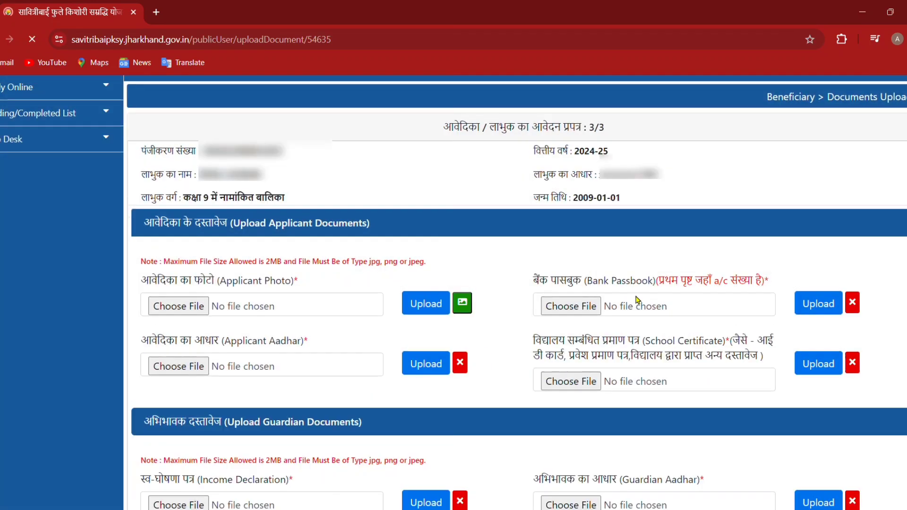
{"action": "left_click", "coordinate": [581, 308]}
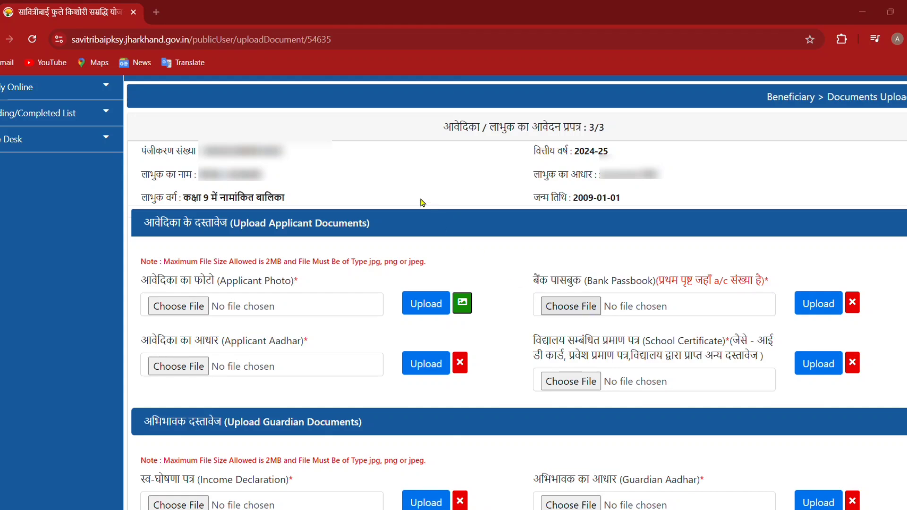
{"action": "left_click", "coordinate": [822, 309]}
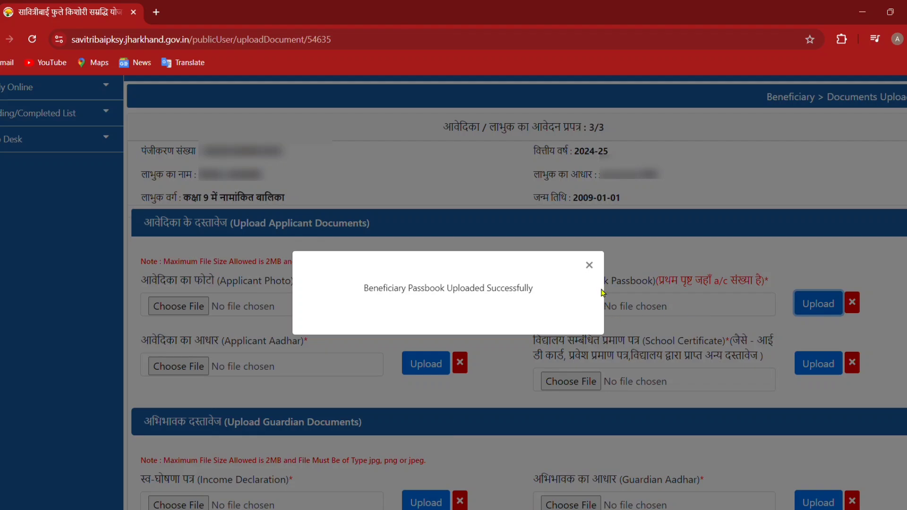
{"action": "left_click", "coordinate": [593, 268]}
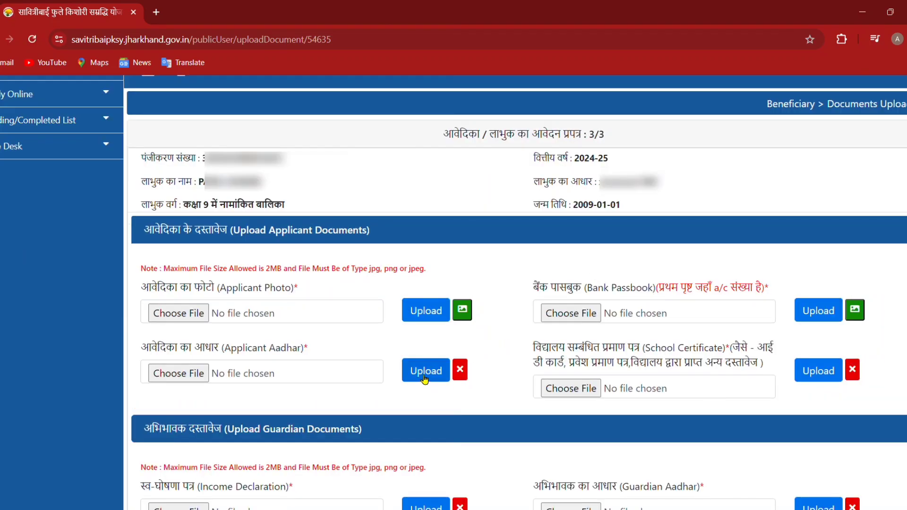
Upload the applicant Aadhar image and school document 2.jpg as the school certificate
{"action": "left_click", "coordinate": [197, 374]}
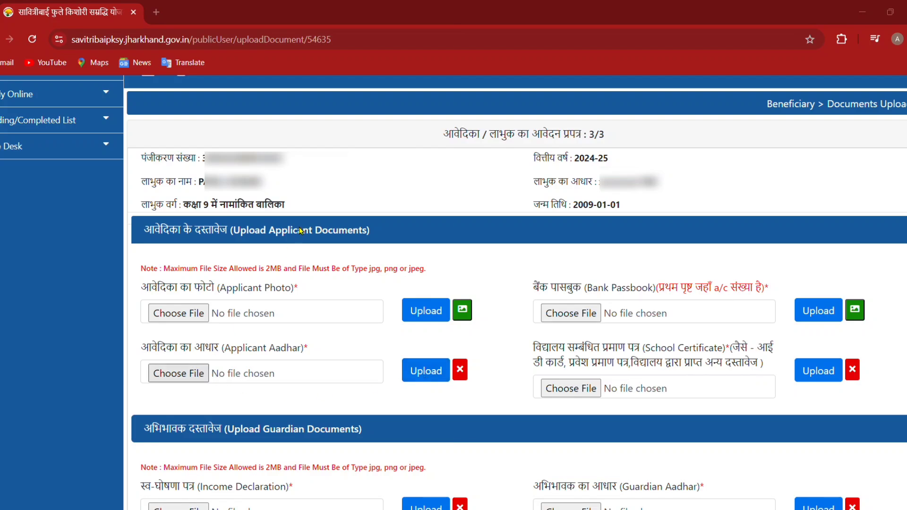
{"action": "left_click", "coordinate": [429, 377]}
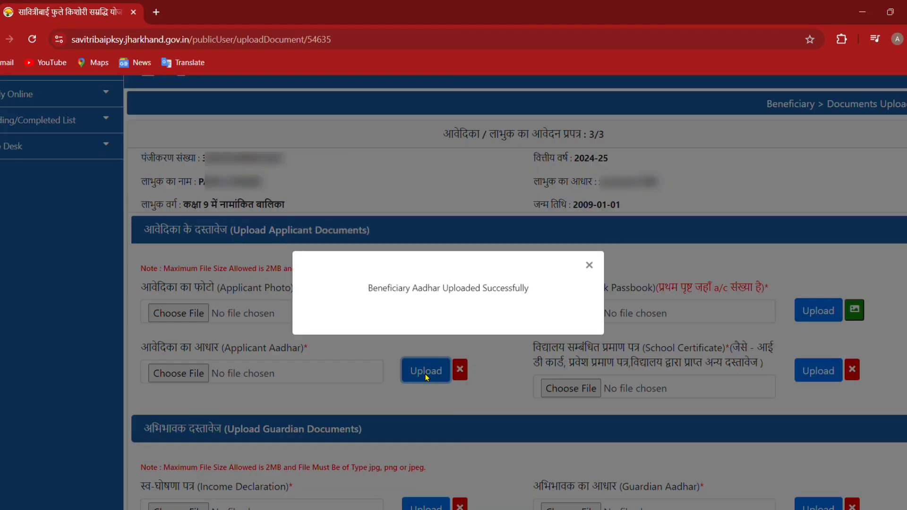
{"action": "left_click", "coordinate": [589, 265]}
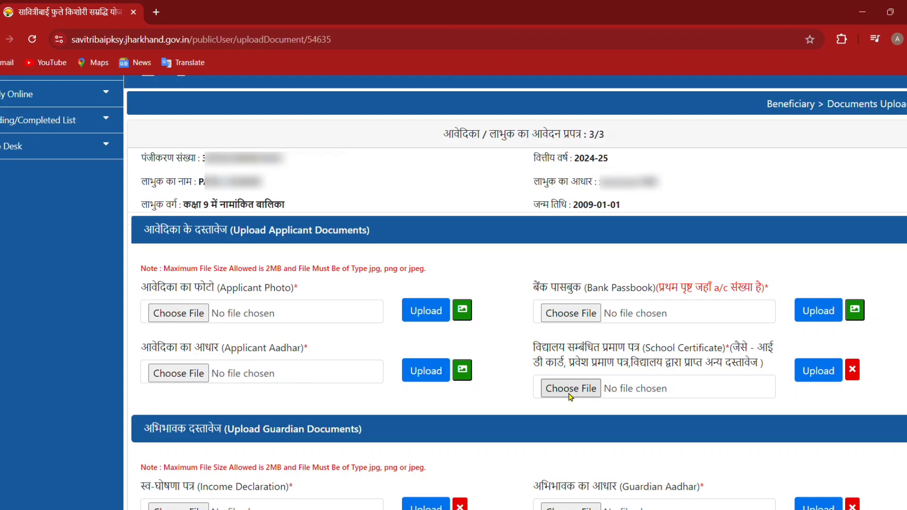
{"action": "left_click", "coordinate": [570, 392]}
{"action": "double_click", "coordinate": [441, 211]}
{"action": "left_click", "coordinate": [812, 377]}
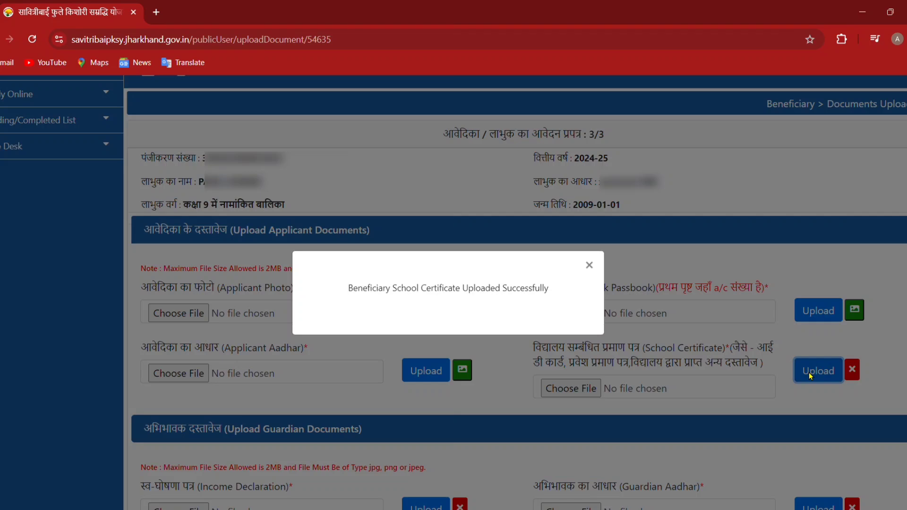
{"action": "left_click", "coordinate": [589, 265]}
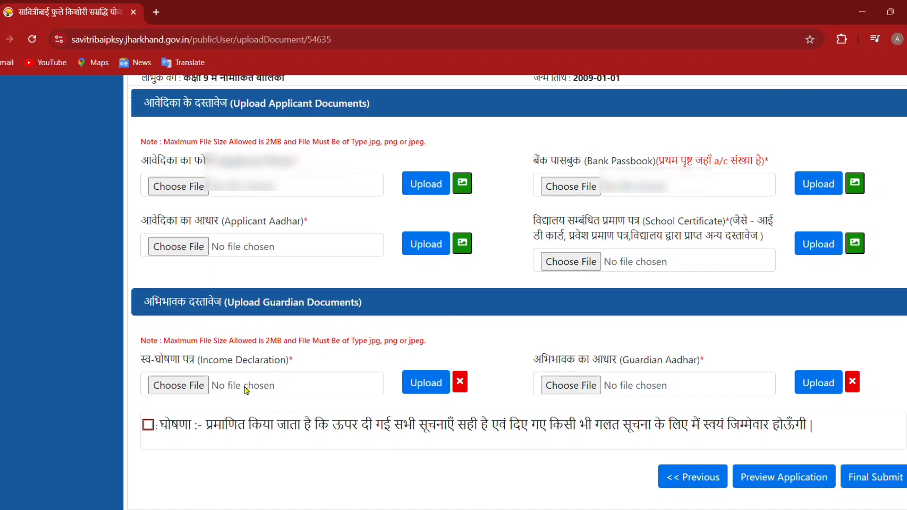
Upload mother declaration.jpg as the income declaration, then upload the guardian Aadhar image
{"action": "left_click", "coordinate": [191, 387]}
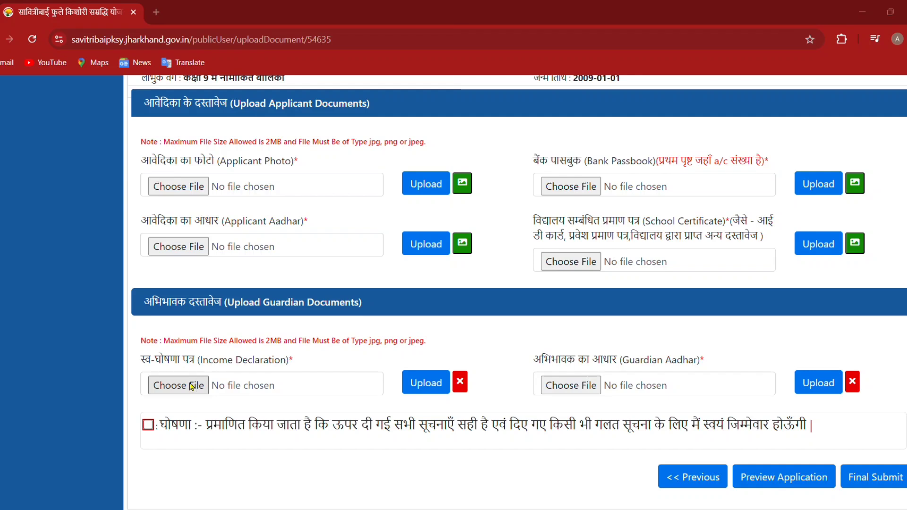
{"action": "double_click", "coordinate": [440, 217]}
{"action": "left_click", "coordinate": [435, 378]}
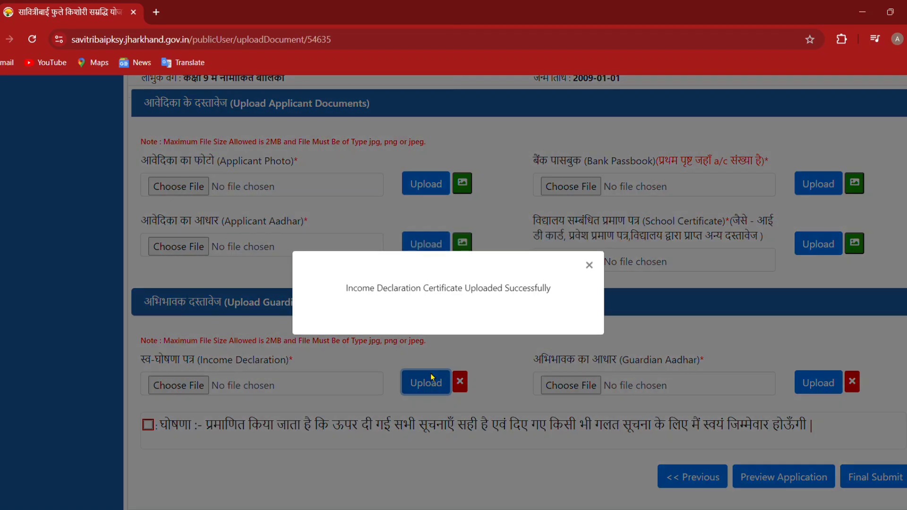
{"action": "left_click", "coordinate": [589, 265]}
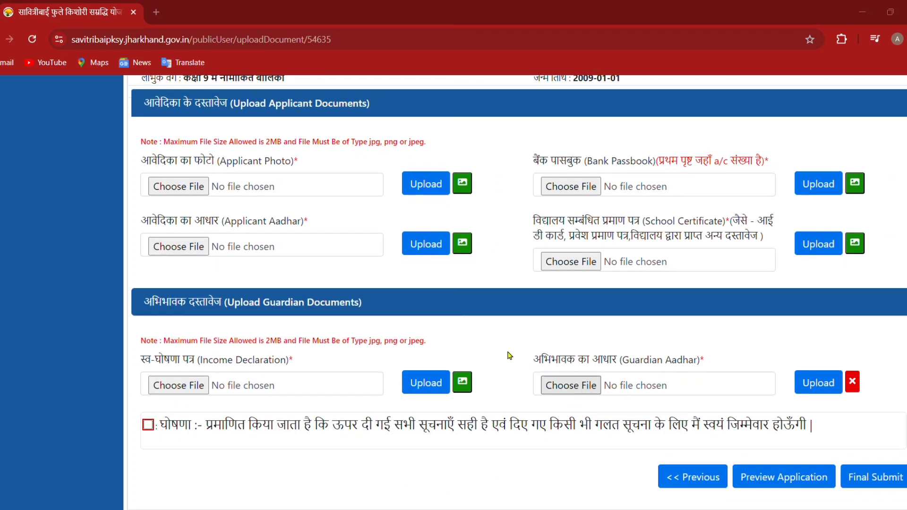
{"action": "left_click", "coordinate": [811, 383]}
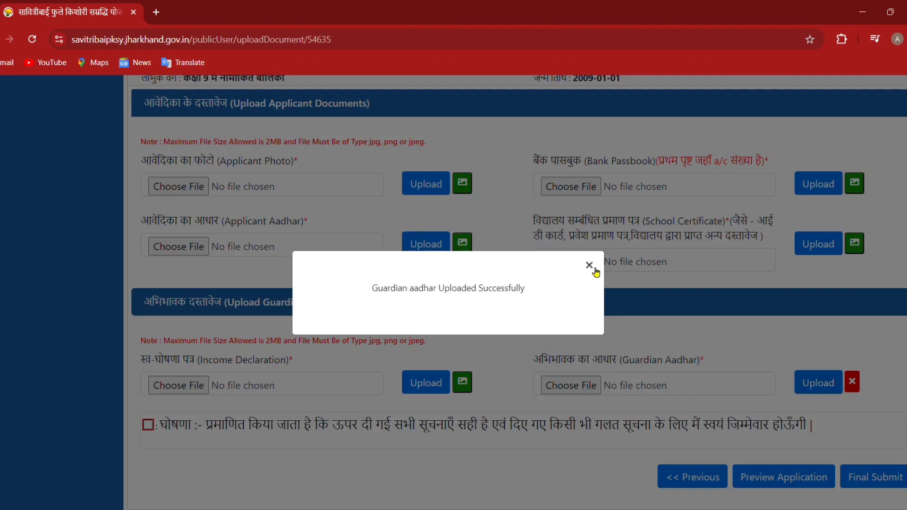
{"action": "left_click", "coordinate": [589, 266]}
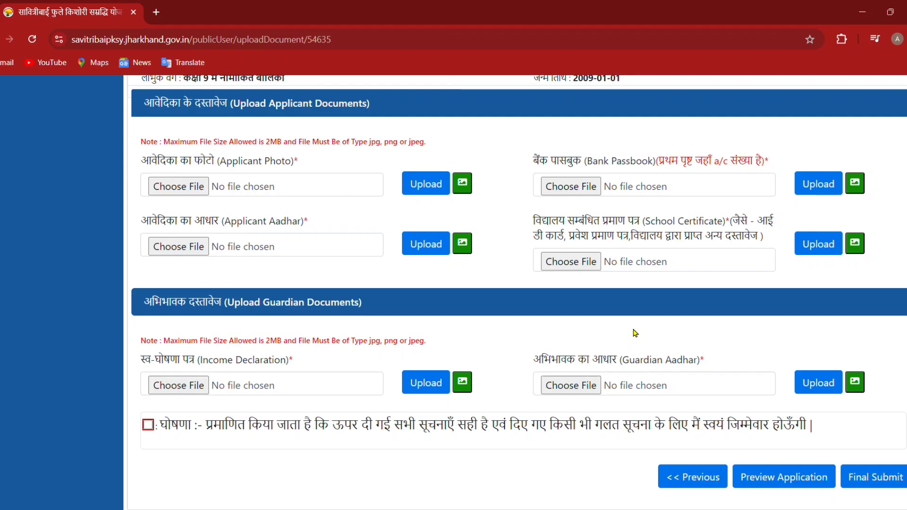
{"action": "left_click", "coordinate": [802, 478]}
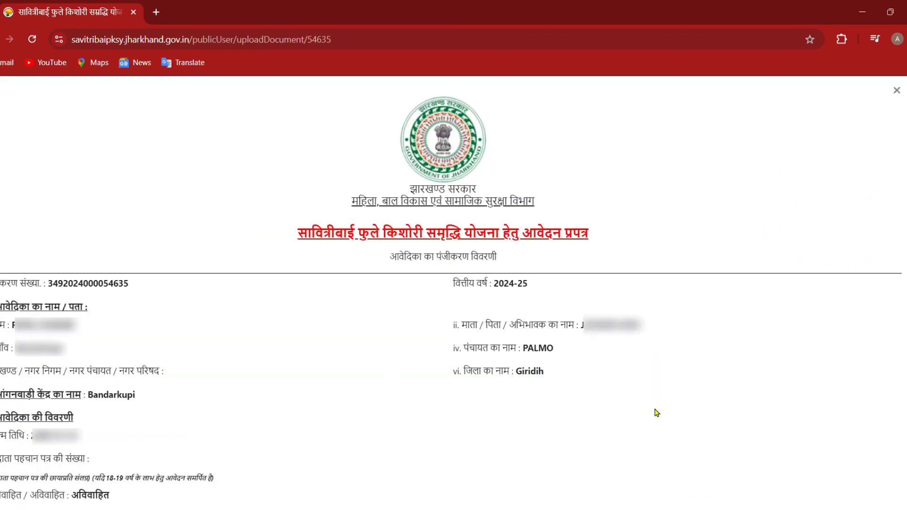
{"action": "scroll", "coordinate": [656, 413], "scroll_direction": "down", "scroll_amount": 15}
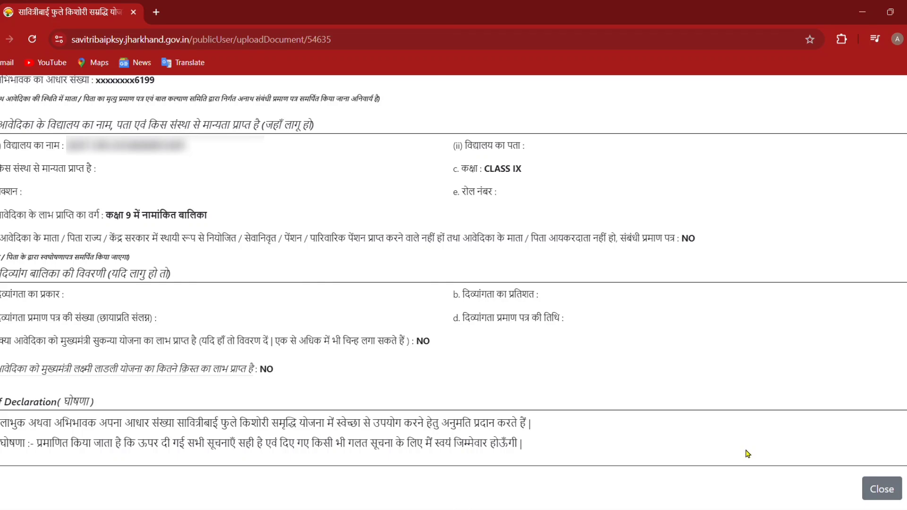
{"action": "left_click", "coordinate": [882, 487]}
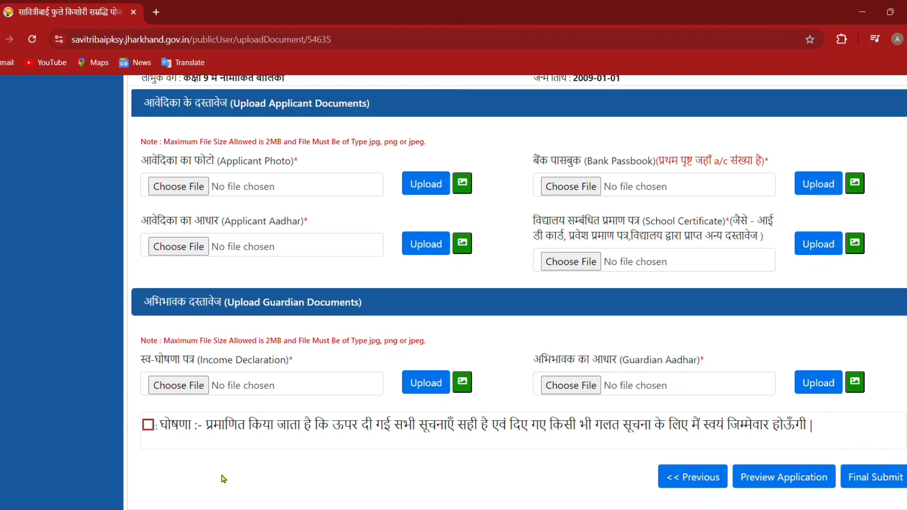
Accept the घोषणा declaration and confirm the application's final submission
{"action": "left_click", "coordinate": [148, 425]}
{"action": "left_click", "coordinate": [871, 479]}
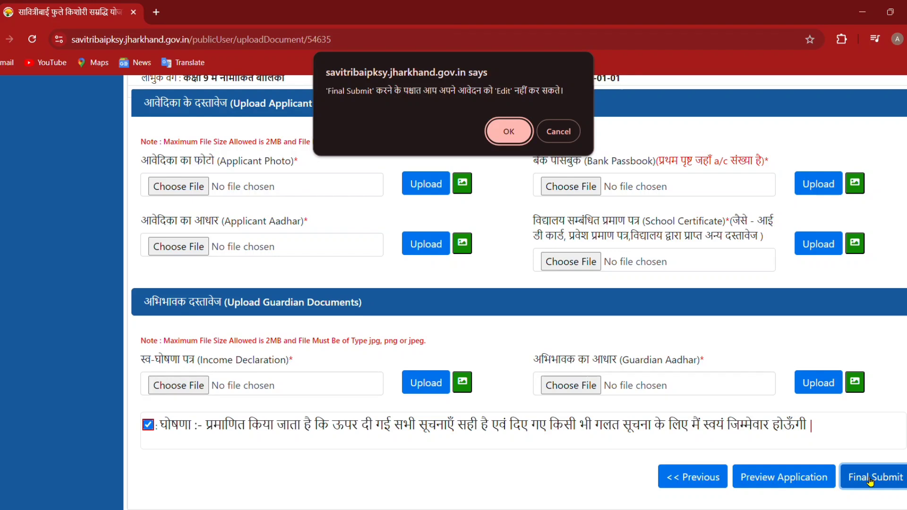
{"action": "left_click", "coordinate": [509, 132]}
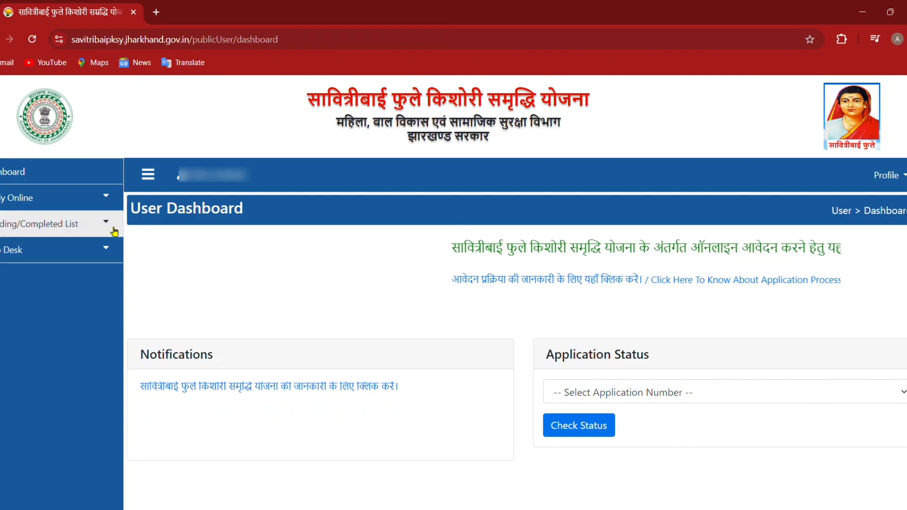
View the submitted application from Completed Applications and print it to a 2-page PDF
{"action": "left_click", "coordinate": [114, 231]}
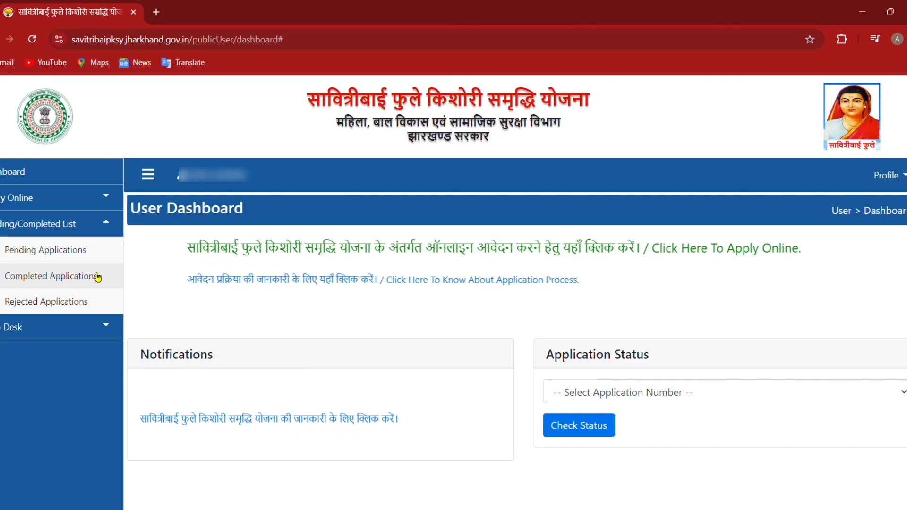
{"action": "left_click", "coordinate": [96, 277]}
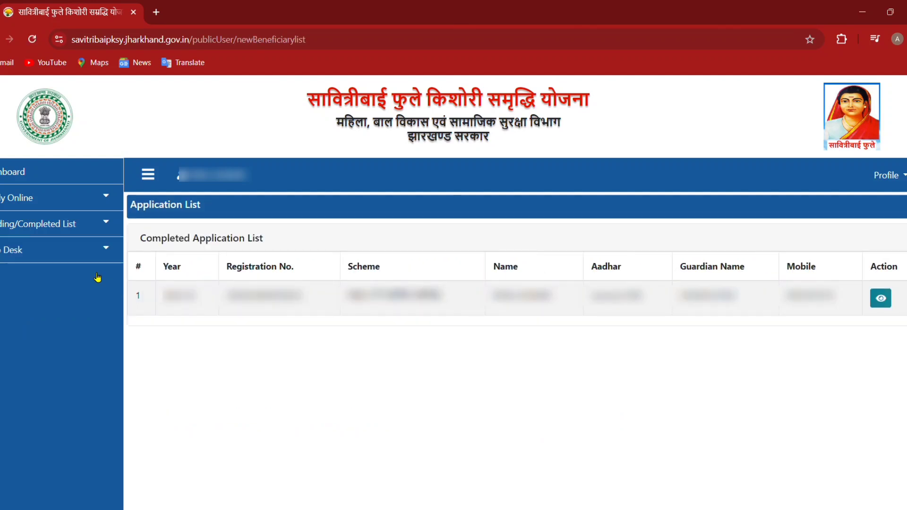
{"action": "left_click", "coordinate": [886, 300]}
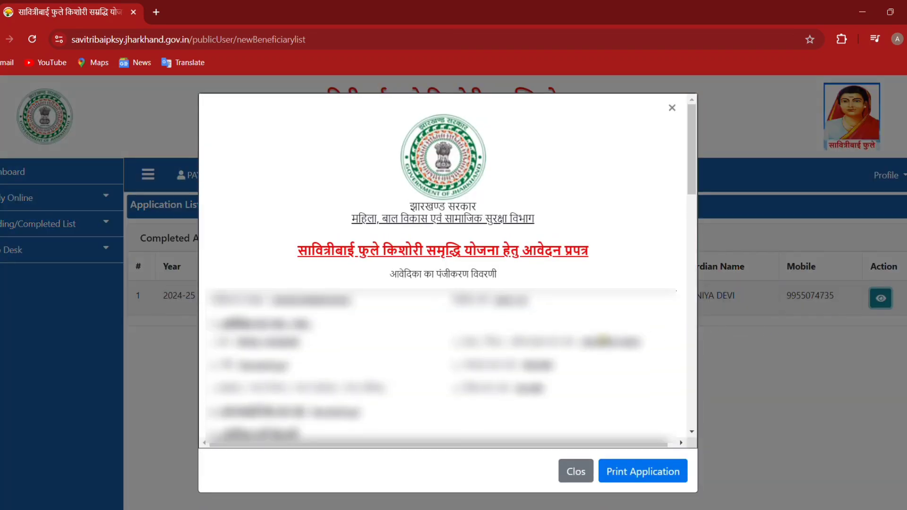
{"action": "scroll", "coordinate": [691, 334], "scroll_direction": "down", "scroll_amount": 10}
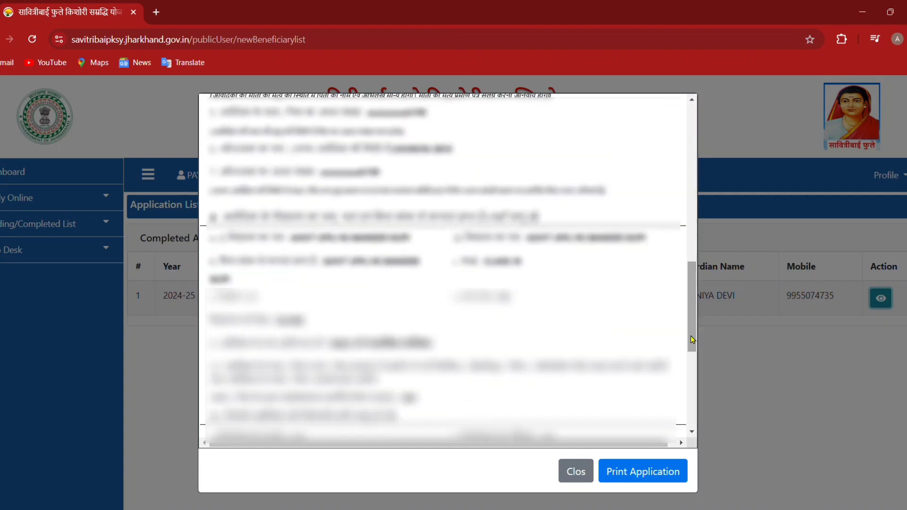
{"action": "scroll", "coordinate": [692, 339], "scroll_direction": "down", "scroll_amount": 5}
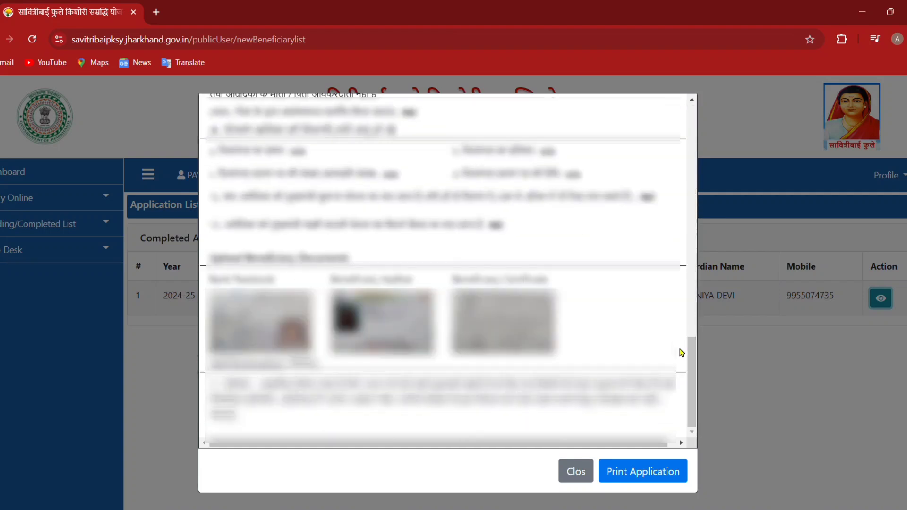
{"action": "left_click", "coordinate": [657, 473]}
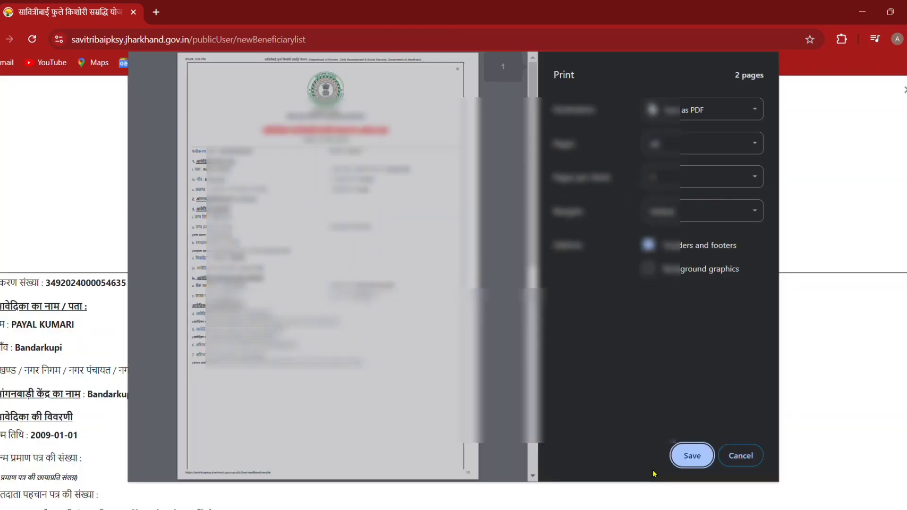